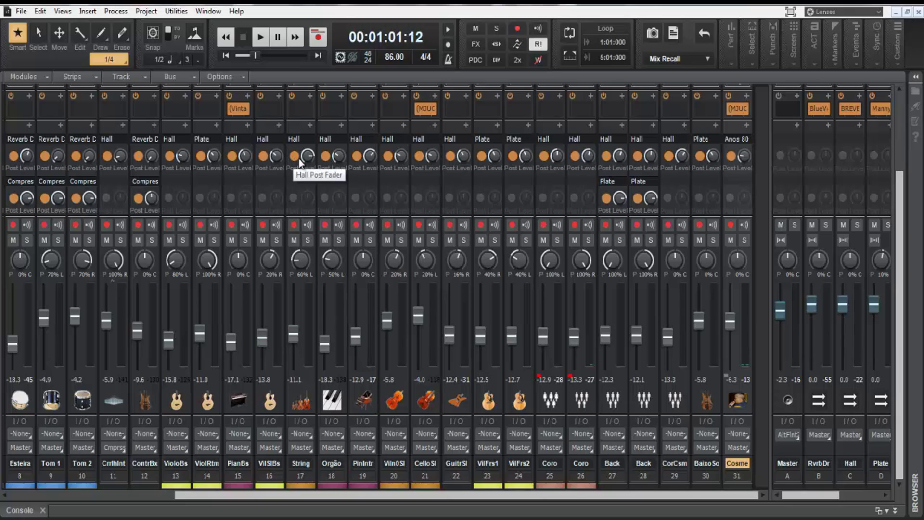
# Step: Inspect the BREVERB reverb settings on the Hall bus and play back the mix
pyautogui.moveTo(303, 158)
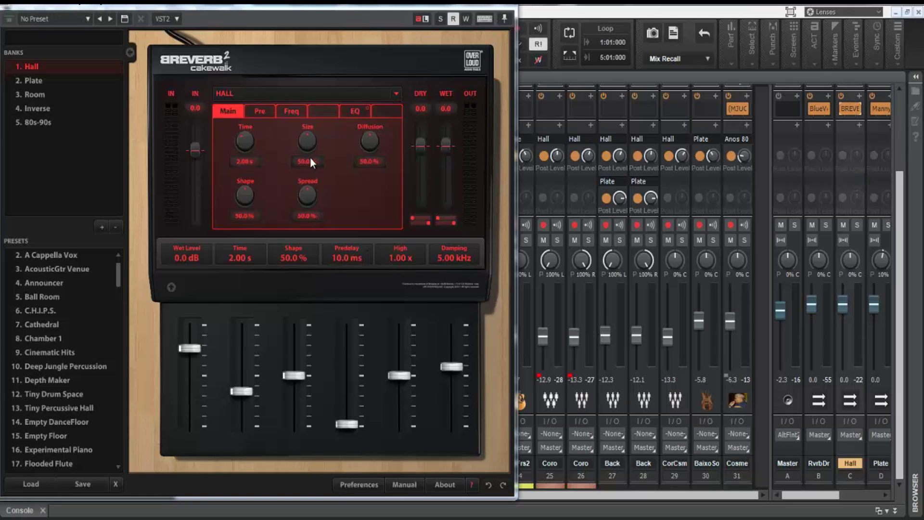
pyautogui.click(505, 7)
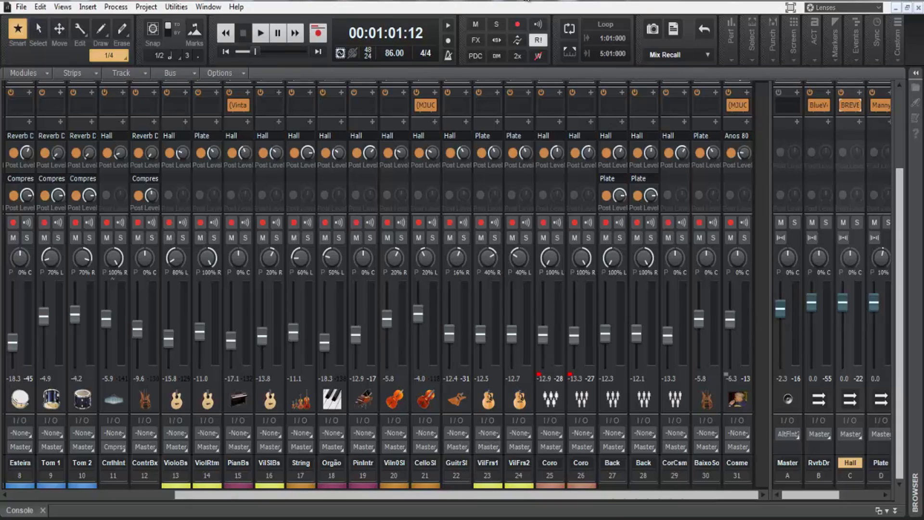
pyautogui.press('space')
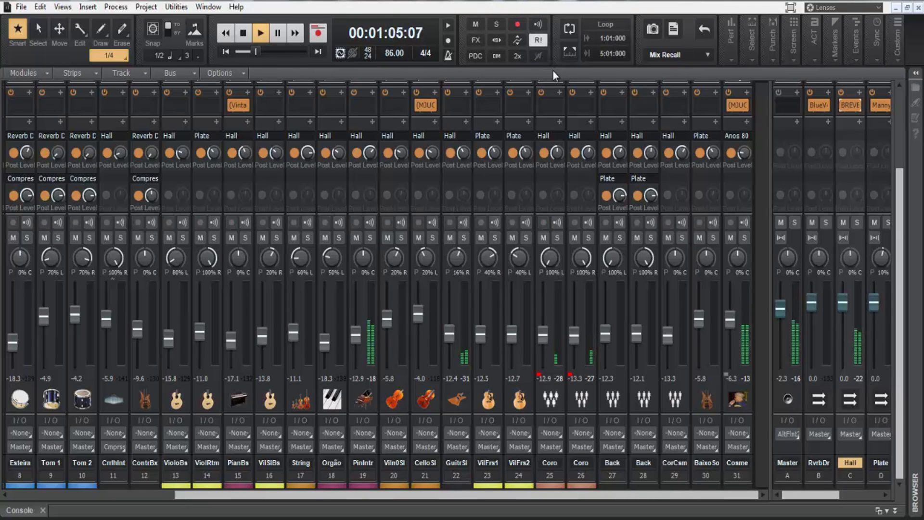
pyautogui.press('space')
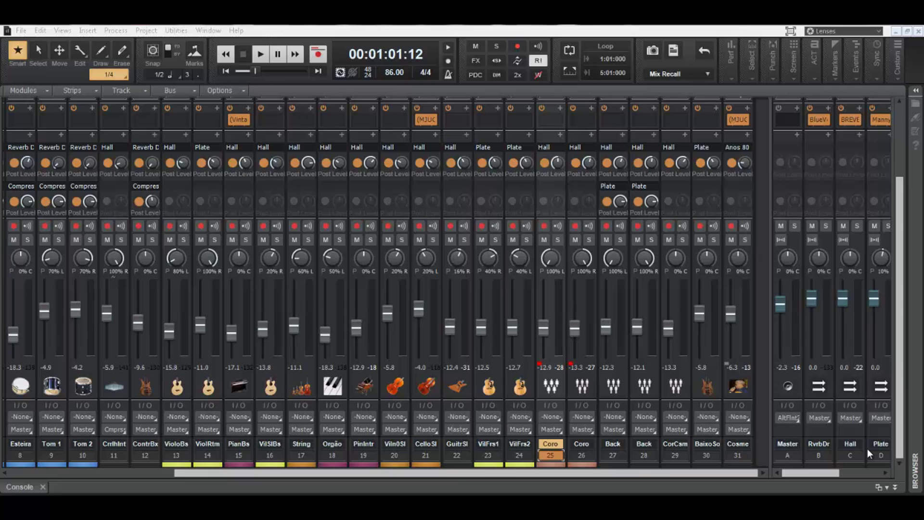
# Step: Set up an audio export of lead vocal track 31 in folder A with Mono channel format and the file name Vocal
pyautogui.click(732, 455)
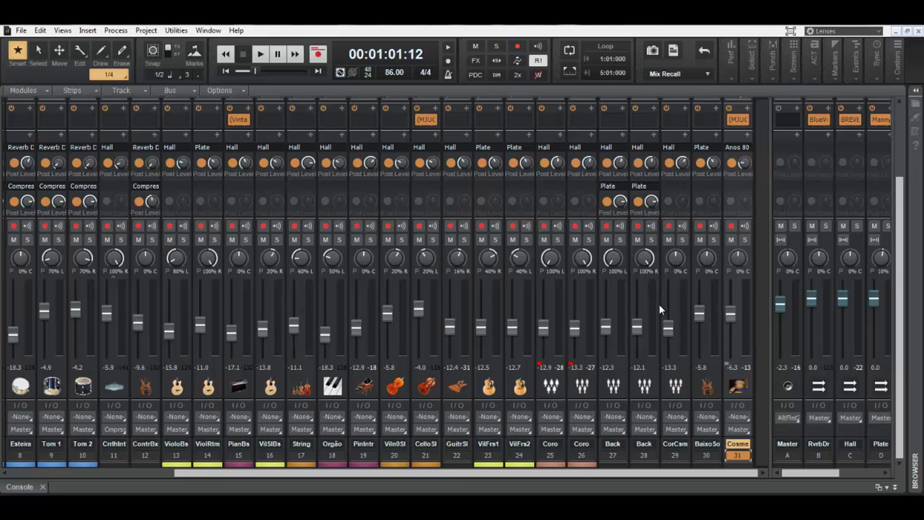
pyautogui.moveTo(611, 368)
pyautogui.click(21, 30)
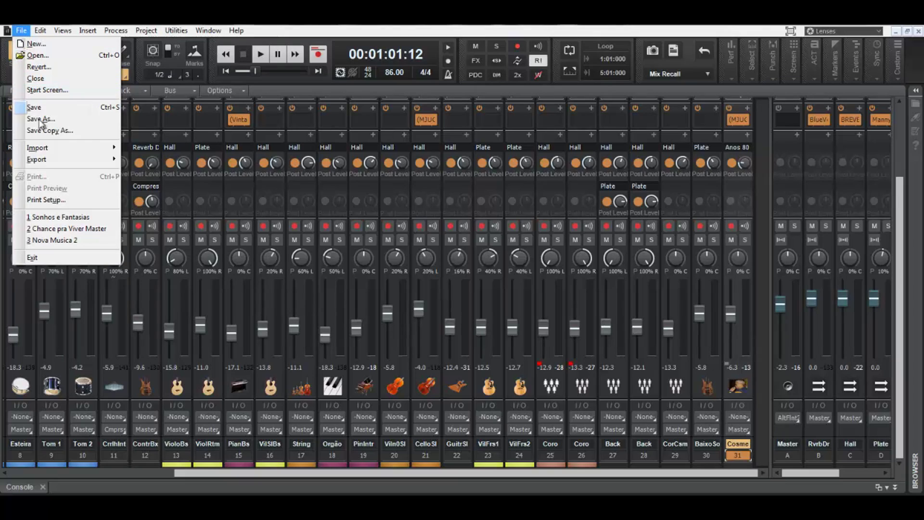
pyautogui.moveTo(61, 159)
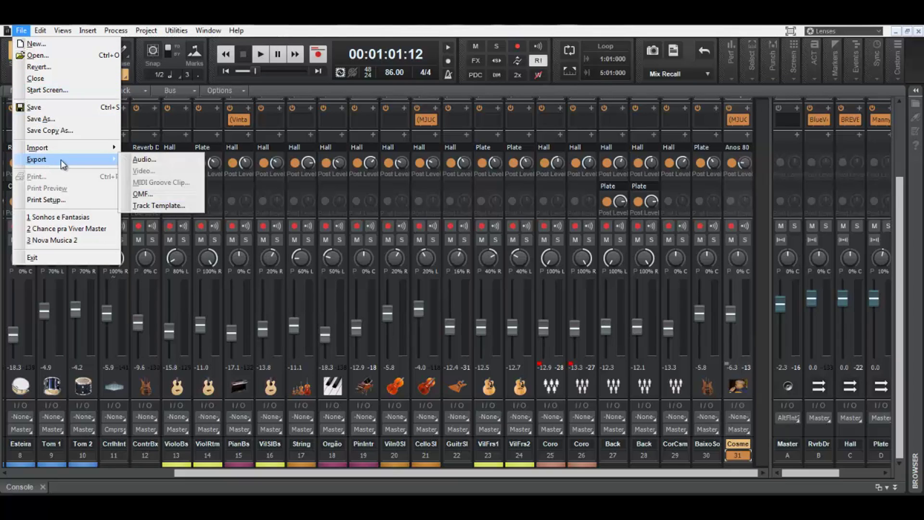
pyautogui.click(153, 163)
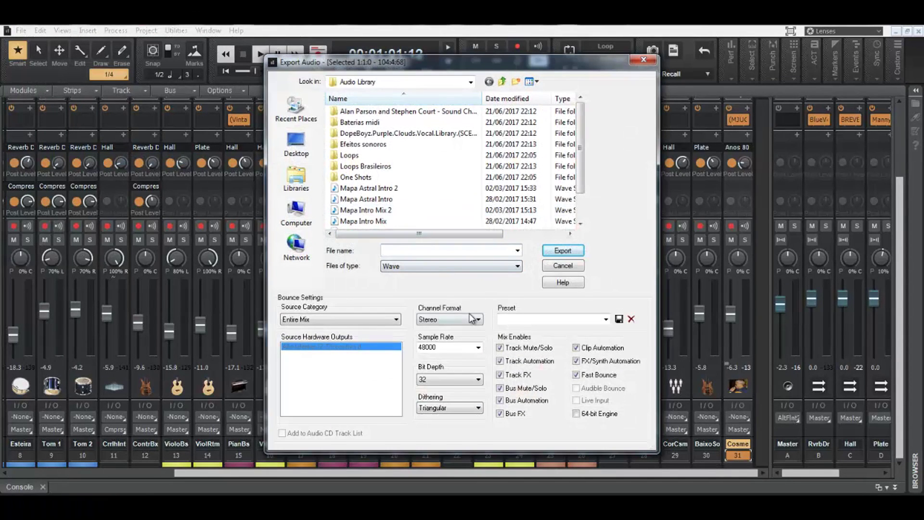
pyautogui.click(470, 318)
pyautogui.click(480, 332)
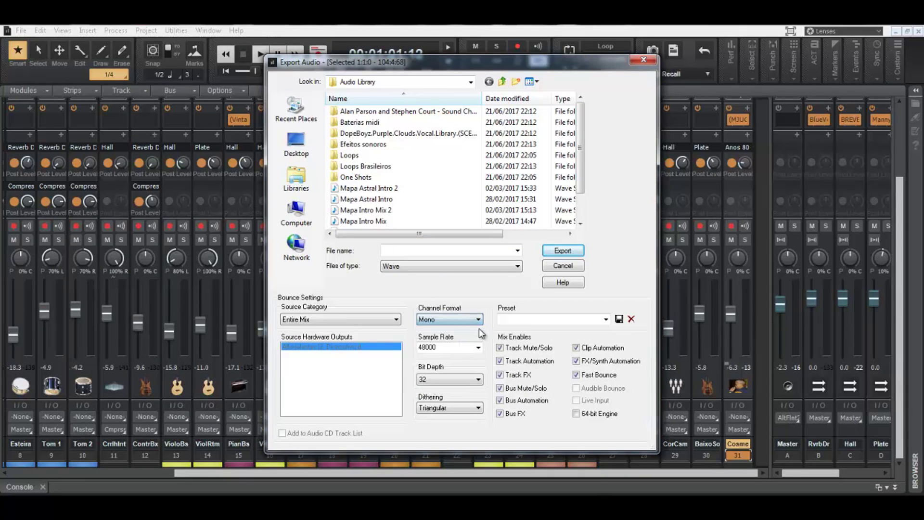
pyautogui.click(445, 251)
pyautogui.write('Vo')
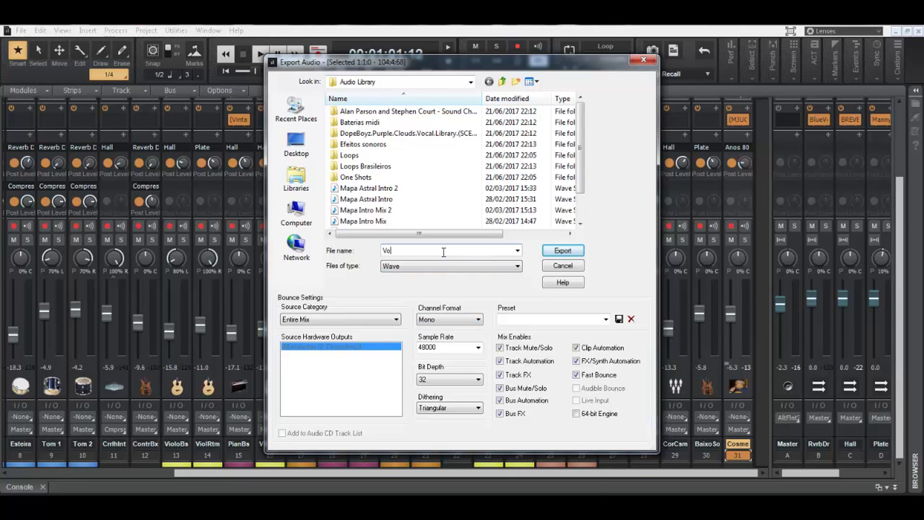
pyautogui.write('cal')
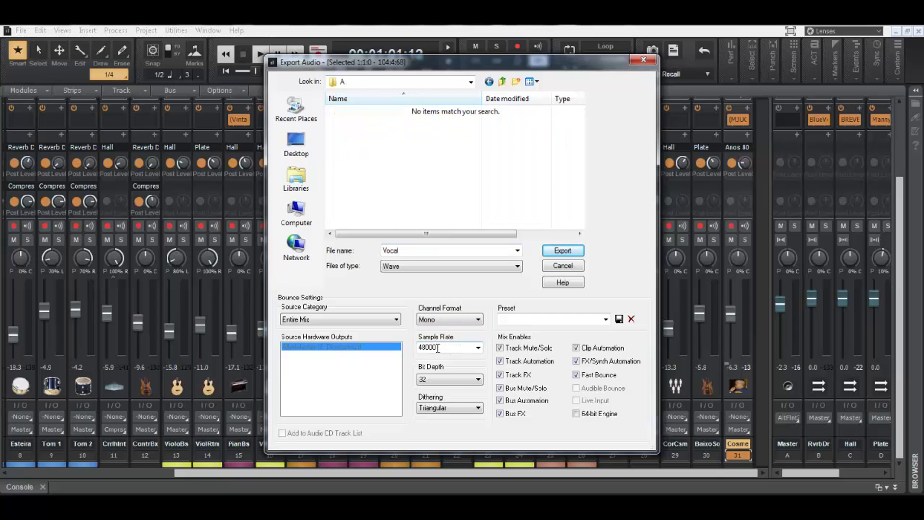
# Step: Set the export bit depth to 24 with no dithering and export the vocal file
pyautogui.click(453, 380)
pyautogui.click(448, 398)
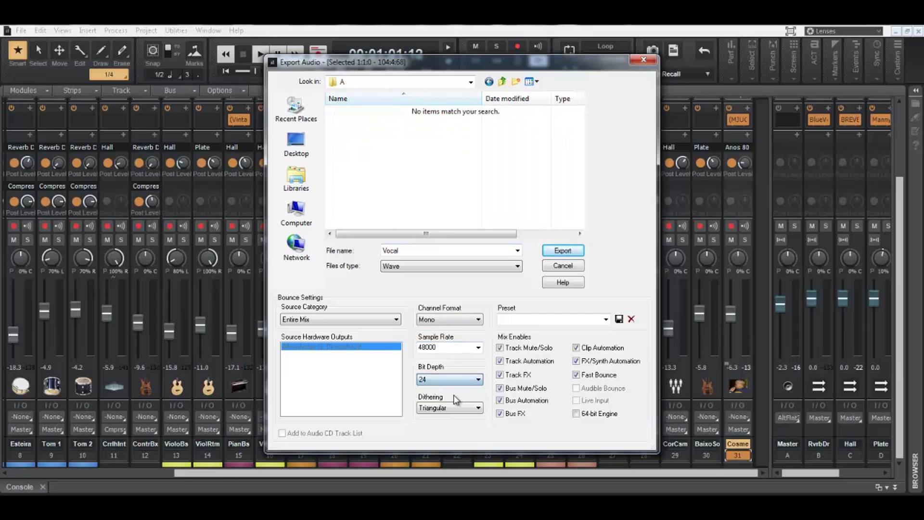
pyautogui.click(453, 407)
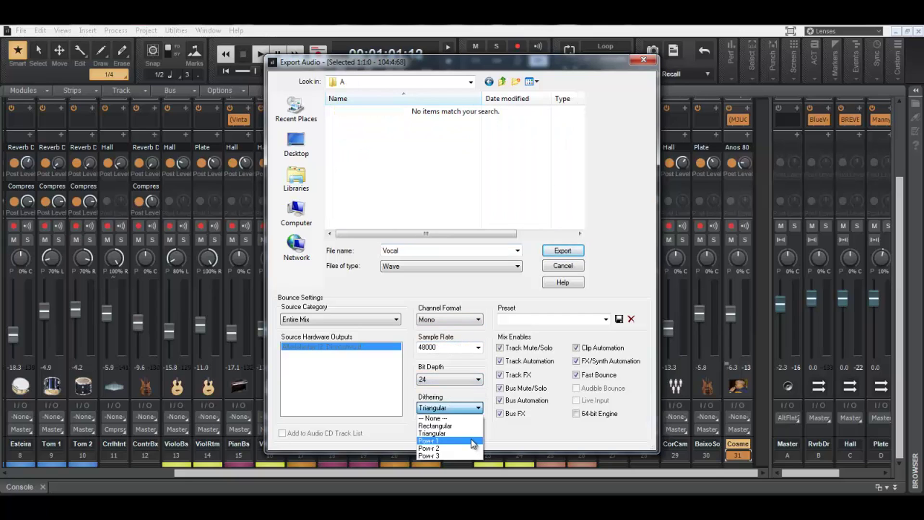
pyautogui.click(443, 418)
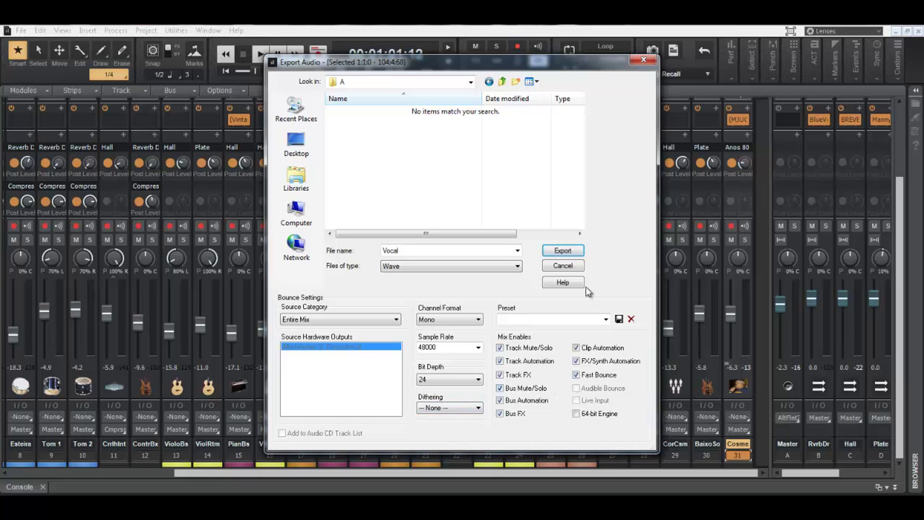
pyautogui.click(564, 251)
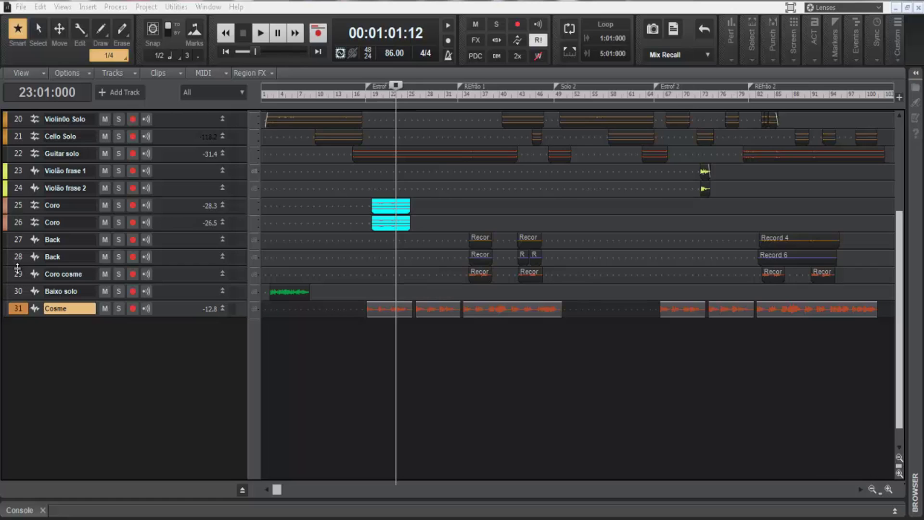
# Step: Export backing vocal tracks 25 to 29 together as a Stereo Wave file named Back
pyautogui.moveTo(19, 273); pyautogui.dragTo(33, 201)
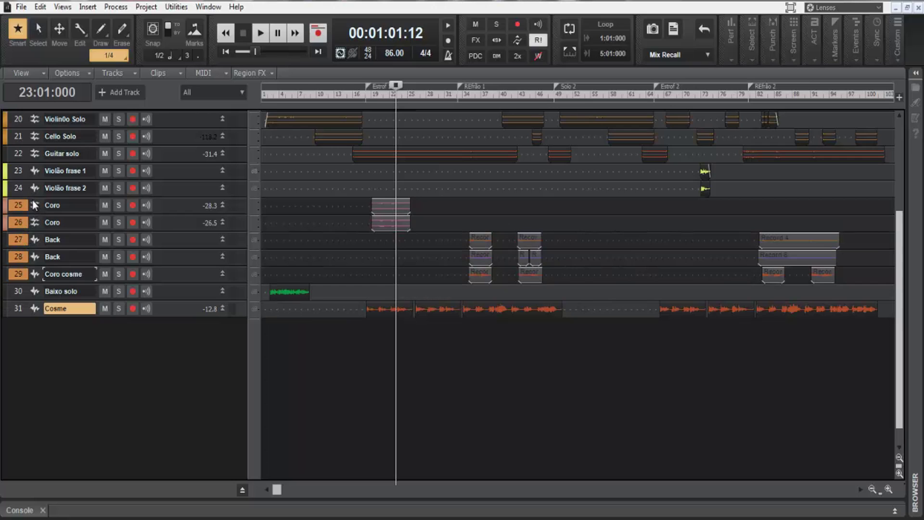
pyautogui.click(21, 7)
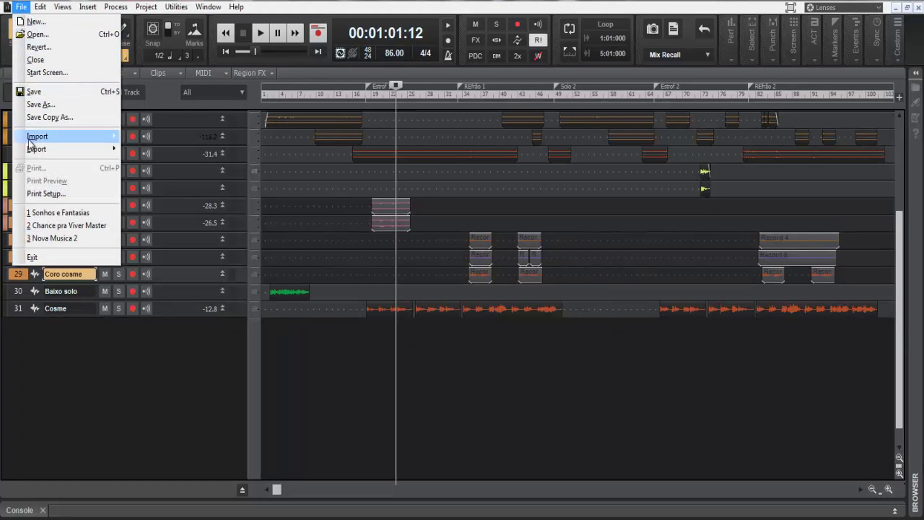
pyautogui.moveTo(42, 150)
pyautogui.click(139, 150)
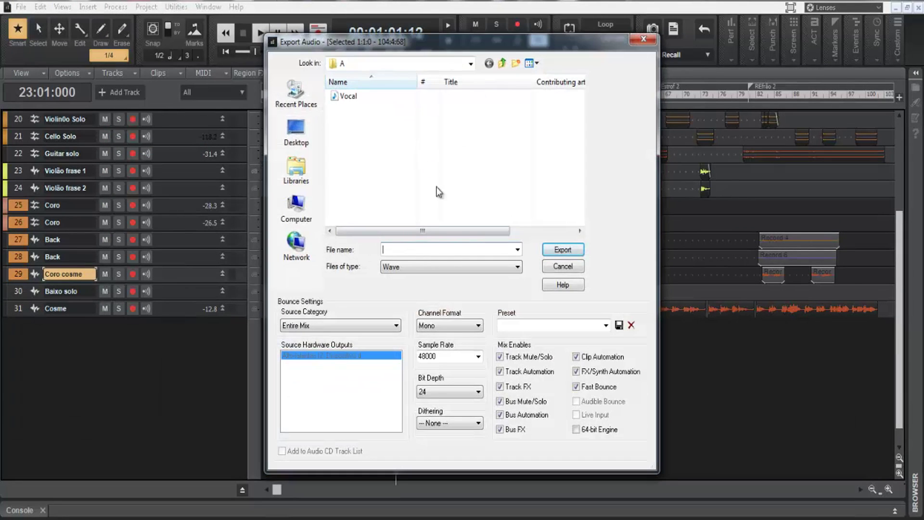
pyautogui.click(398, 253)
pyautogui.write('Back')
pyautogui.click(454, 326)
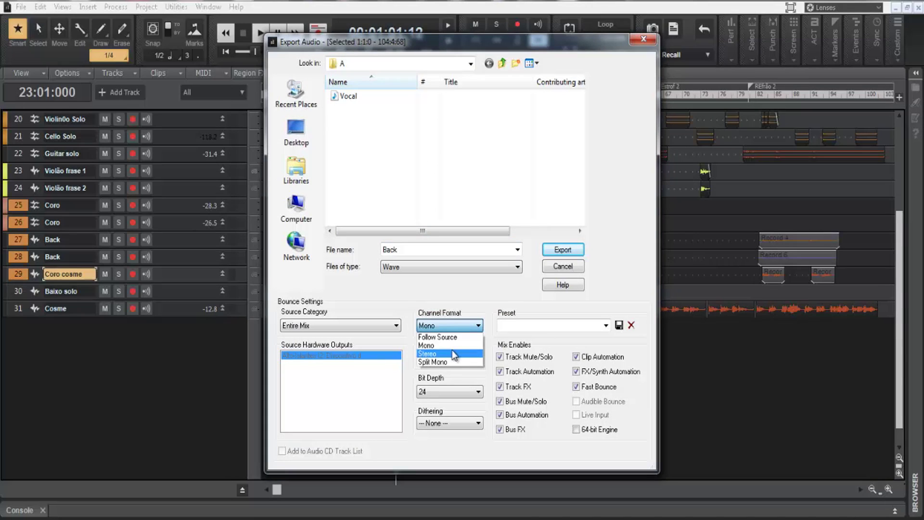
pyautogui.click(454, 354)
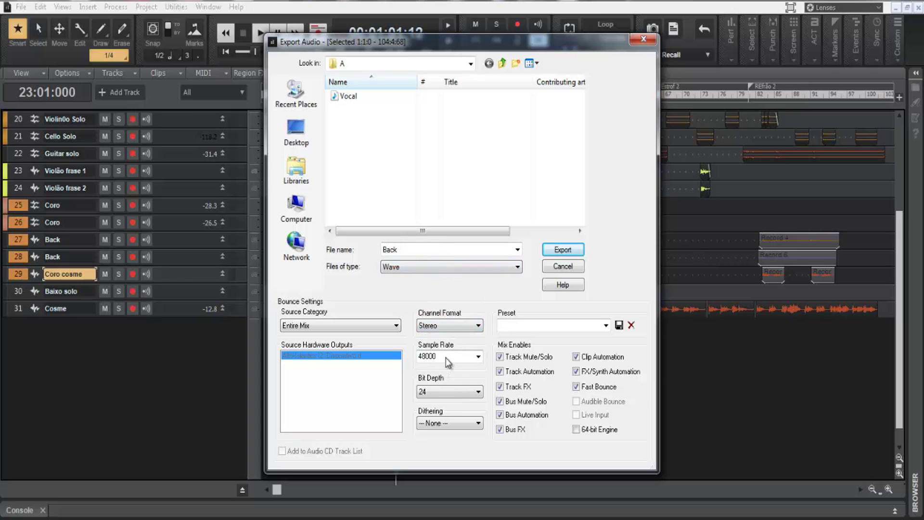
pyautogui.click(568, 252)
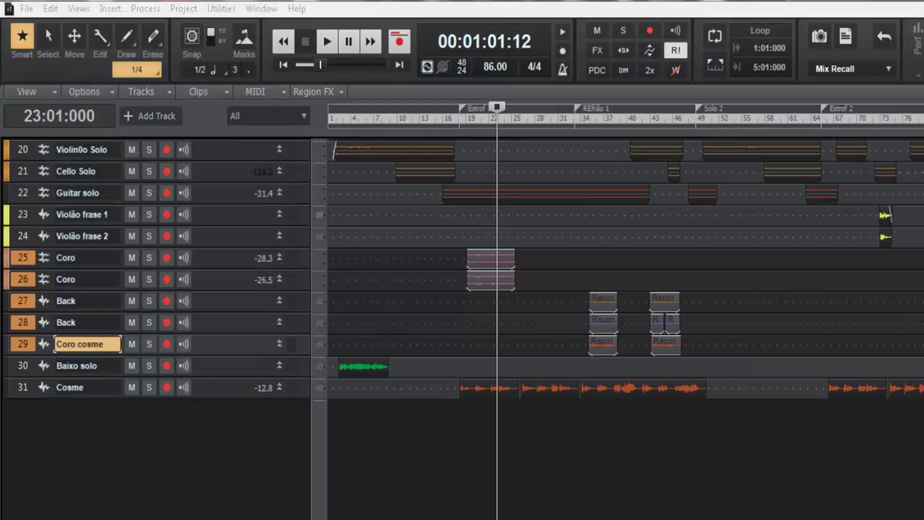
# Step: Export bass track 12 (Contra Baixo) from the console as a Mono Wave file named Bass
pyautogui.hotkey('alt', '2')
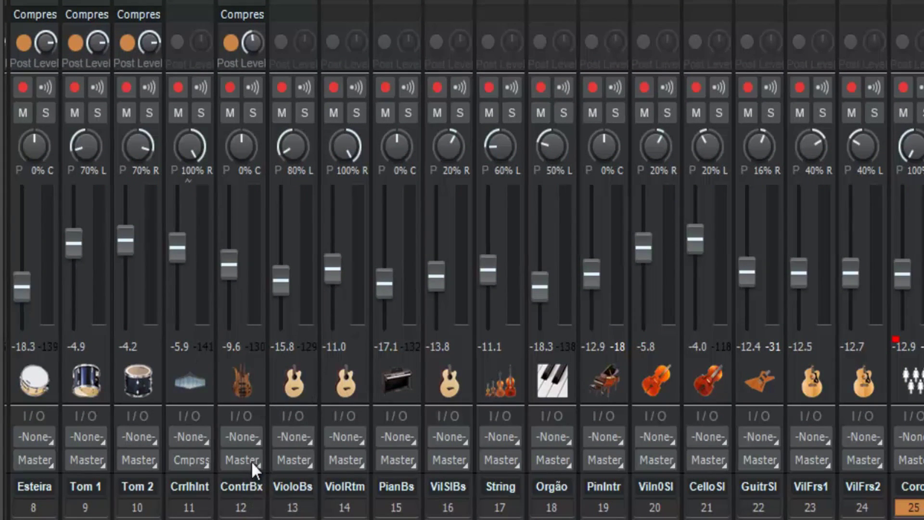
pyautogui.click(241, 503)
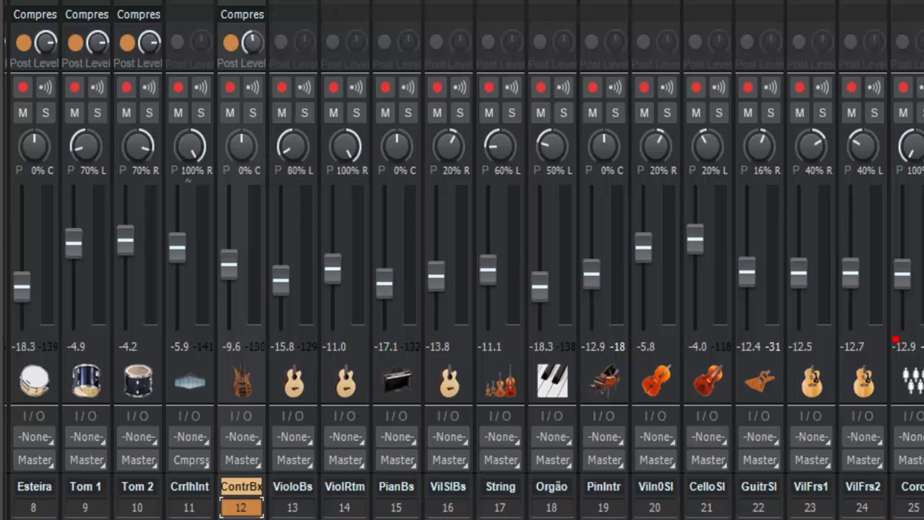
pyautogui.click(29, 0)
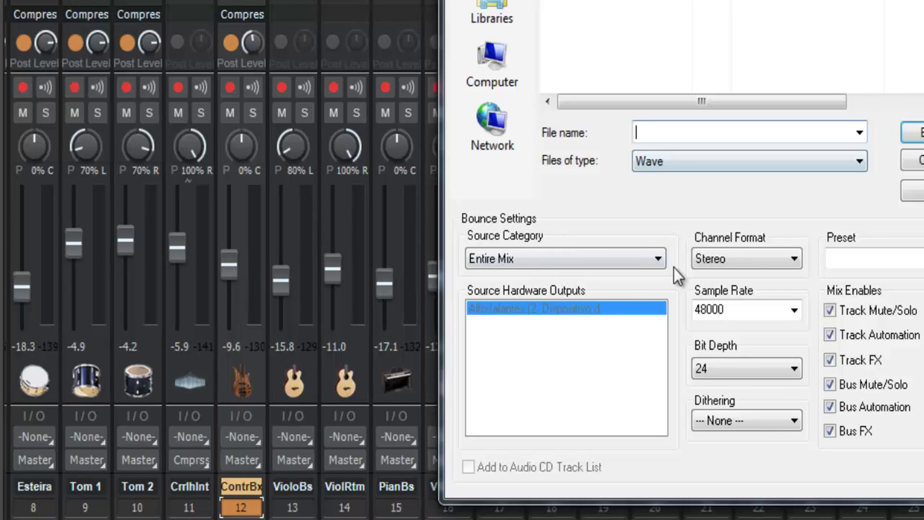
pyautogui.click(744, 265)
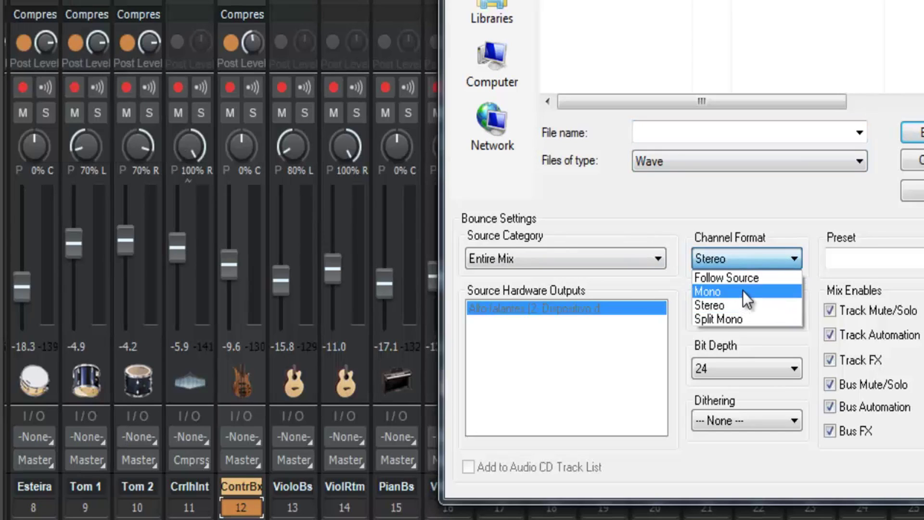
pyautogui.click(743, 291)
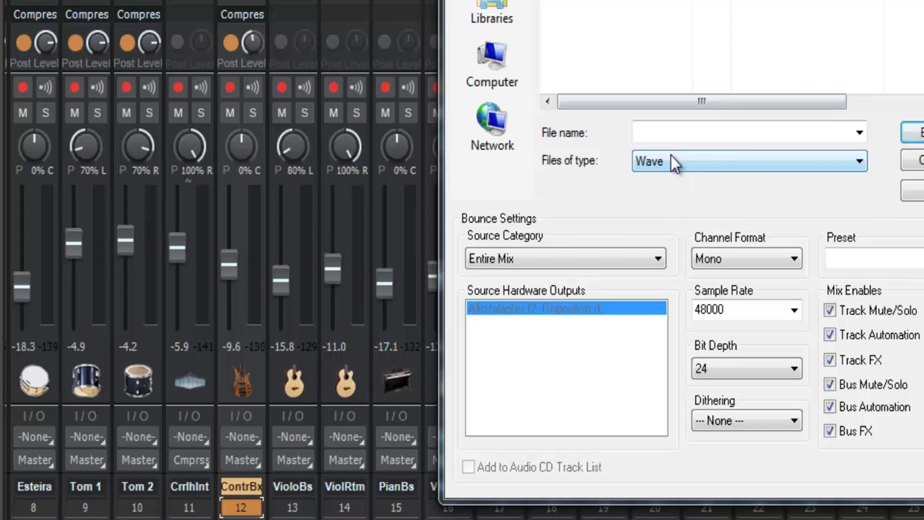
pyautogui.click(670, 133)
pyautogui.write('Bass')
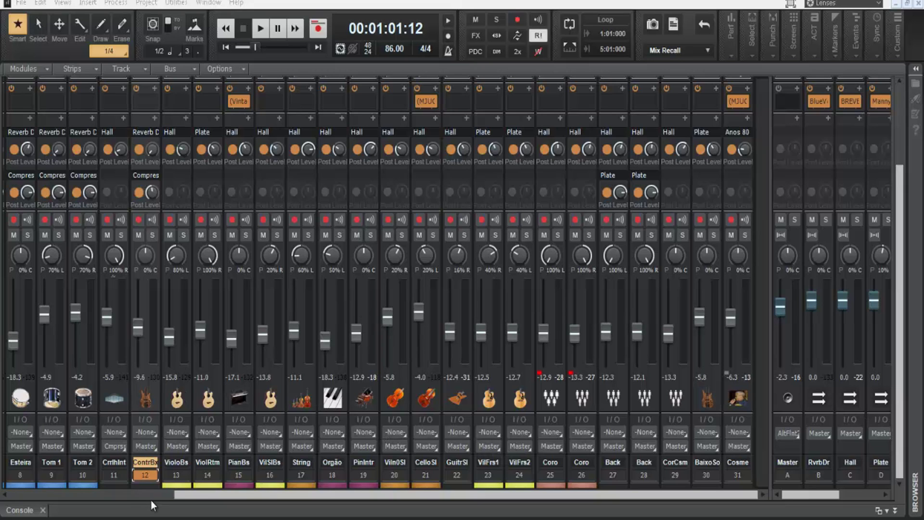
# Step: Return to the track view and expand the Bateria folder to show its drum tracks
pyautogui.moveTo(190, 497); pyautogui.dragTo(85, 500)
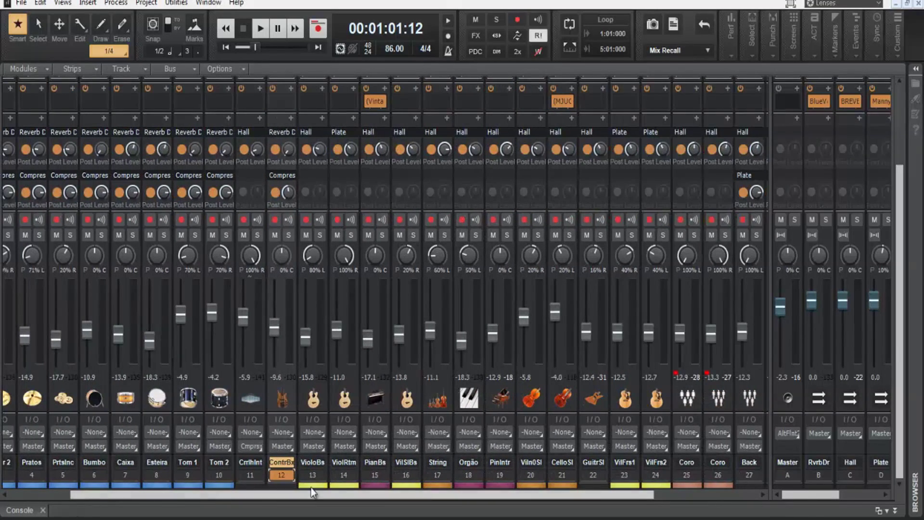
pyautogui.click(896, 512)
pyautogui.scroll(1, 89, 261)
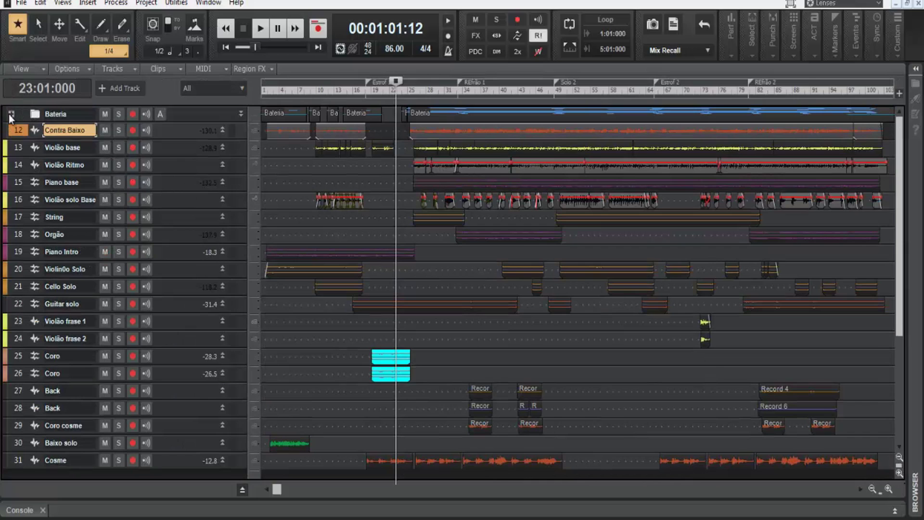
pyautogui.click(10, 114)
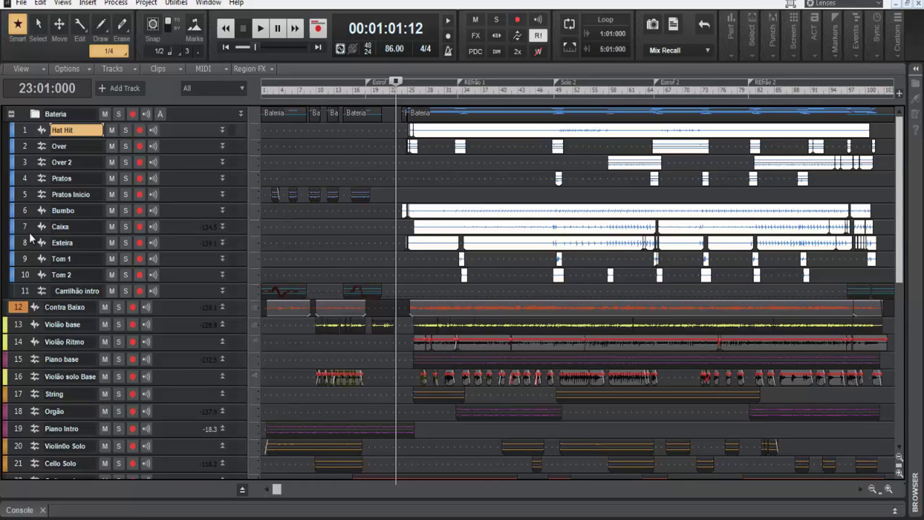
# Step: Export kick drum track 6 (Bumbo) on its own as a Mono Wave file
pyautogui.click(22, 209)
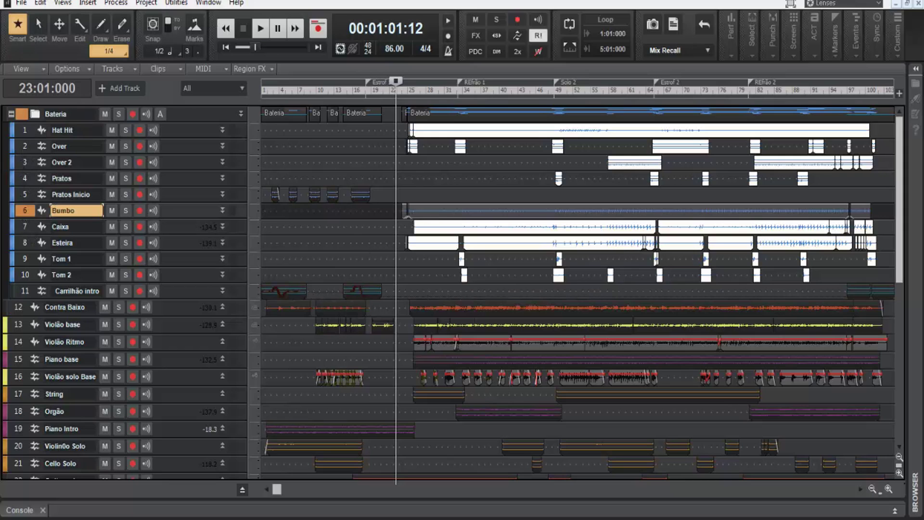
pyautogui.click(20, 4)
pyautogui.click(58, 145)
pyautogui.click(140, 145)
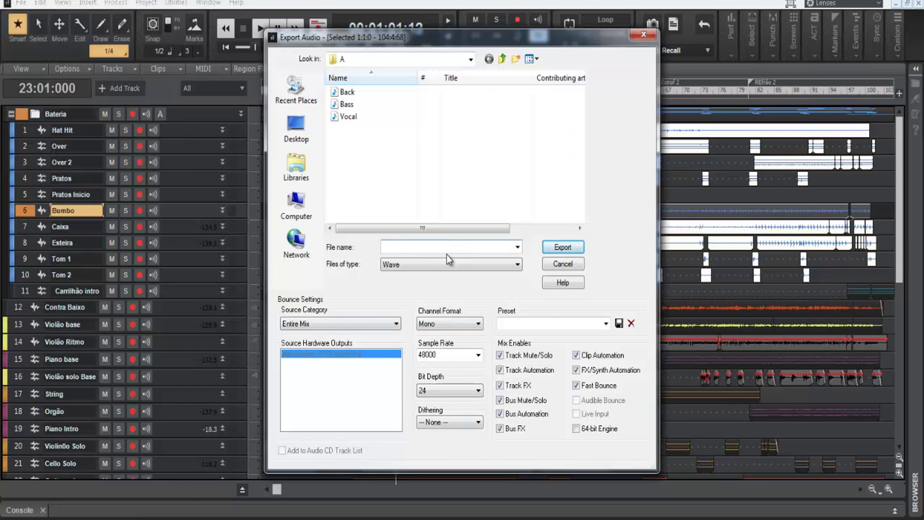
pyautogui.press('Escape')
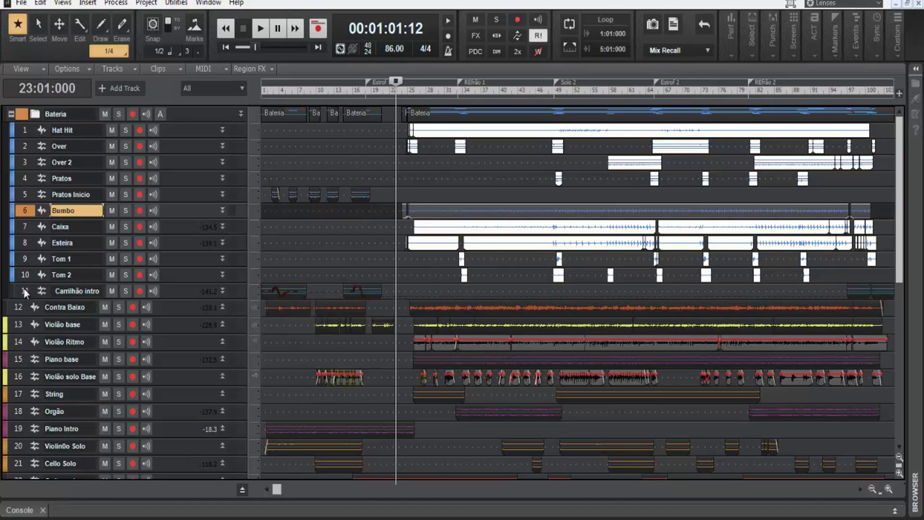
# Step: Export drum tracks 1 to 5 and 7 to 11, without Bumbo, together as a Stereo Wave file named Batera
pyautogui.moveTo(30, 290); pyautogui.dragTo(28, 224)
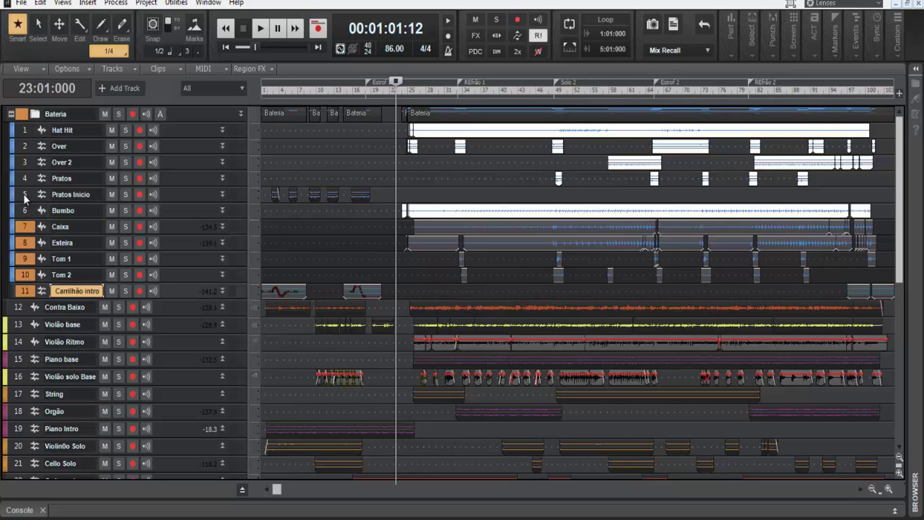
pyautogui.moveTo(24, 195); pyautogui.dragTo(24, 130)
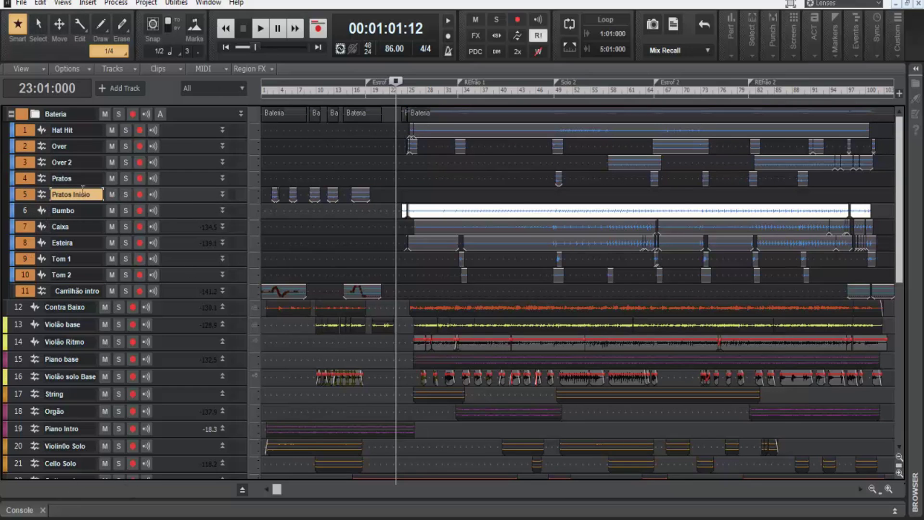
pyautogui.click(20, 4)
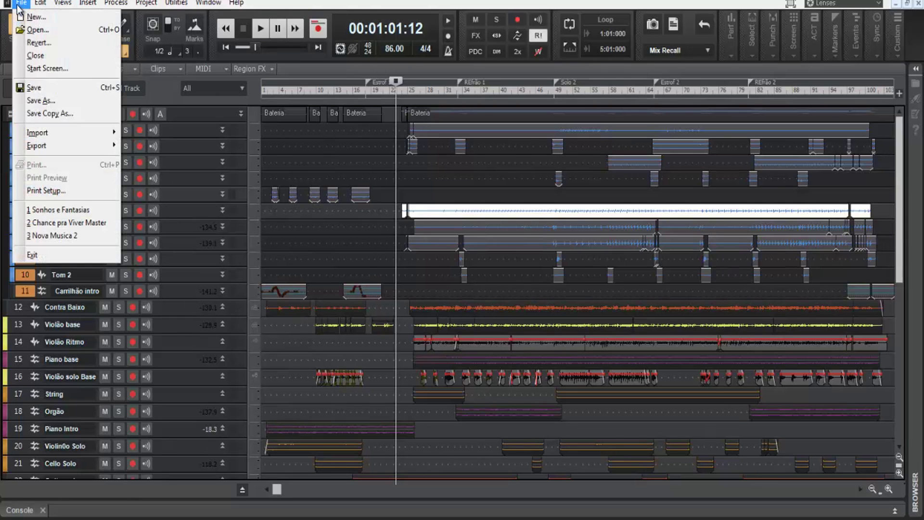
pyautogui.click(136, 146)
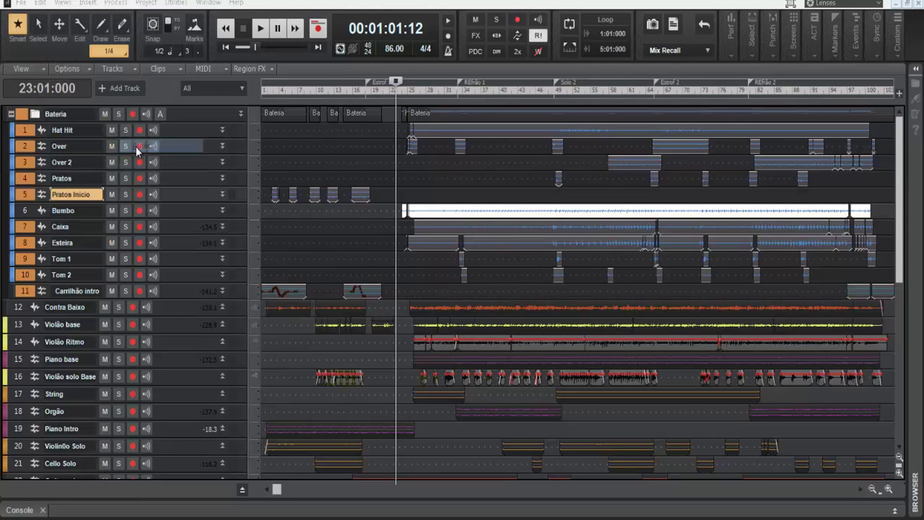
pyautogui.write('Bater')
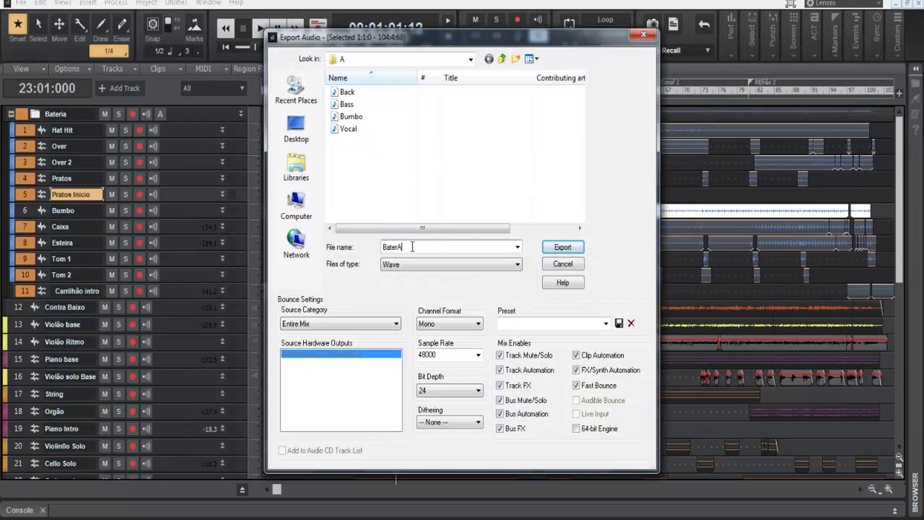
pyautogui.write('a')
pyautogui.click(455, 324)
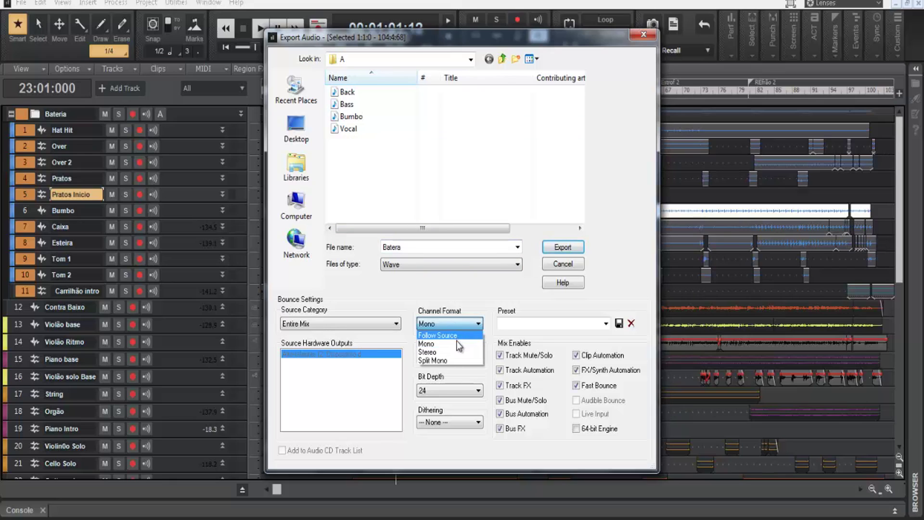
pyautogui.click(447, 347)
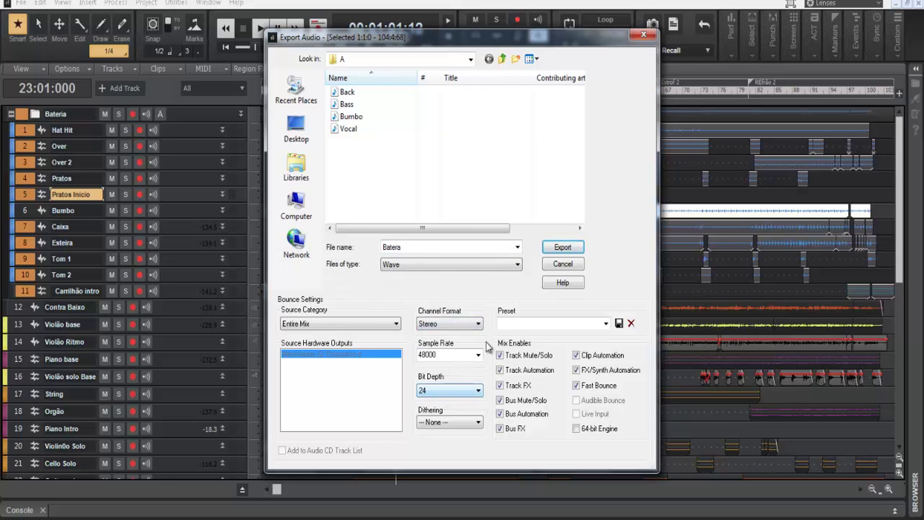
pyautogui.click(556, 251)
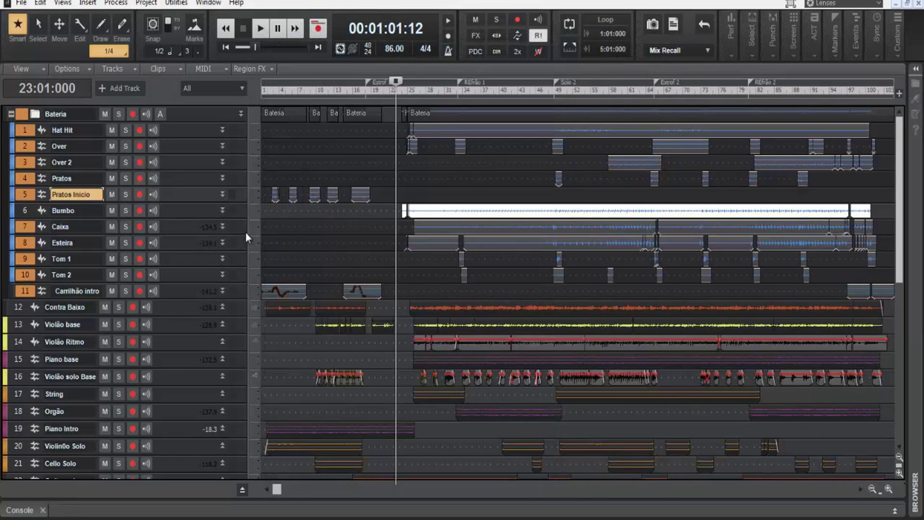
pyautogui.click(201, 241)
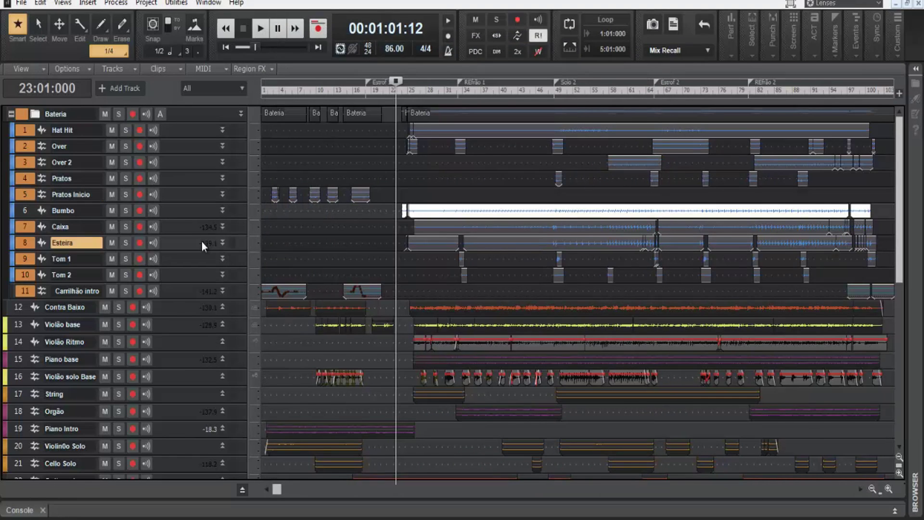
# Step: Collapse the Bateria folder and export tracks 13 to 24 plus track 30 (Baixo solo) together as a Stereo Wave file named Base
pyautogui.click(11, 114)
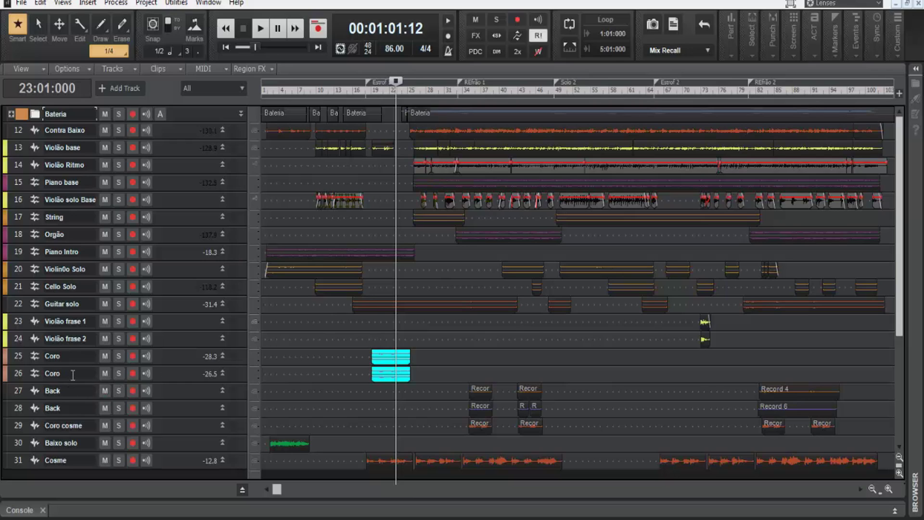
pyautogui.click(21, 441)
pyautogui.moveTo(21, 339); pyautogui.dragTo(15, 148)
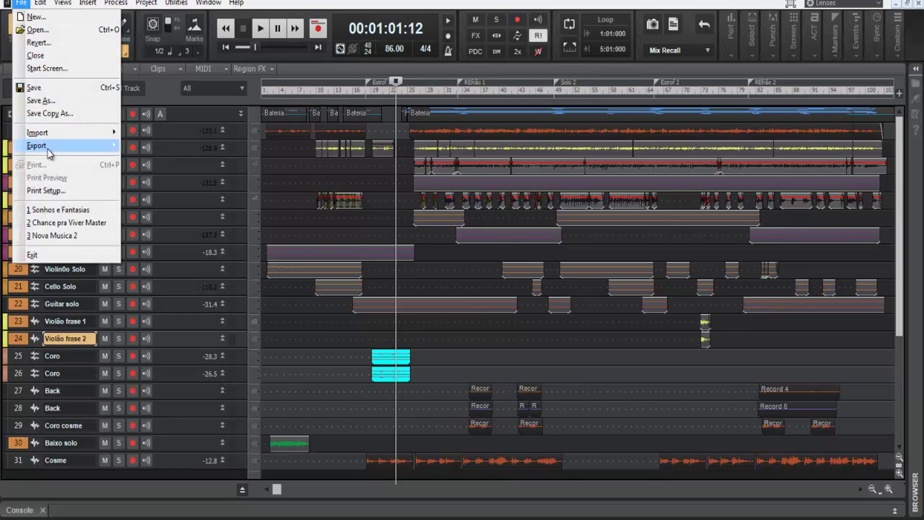
pyautogui.moveTo(43, 146)
pyautogui.click(158, 145)
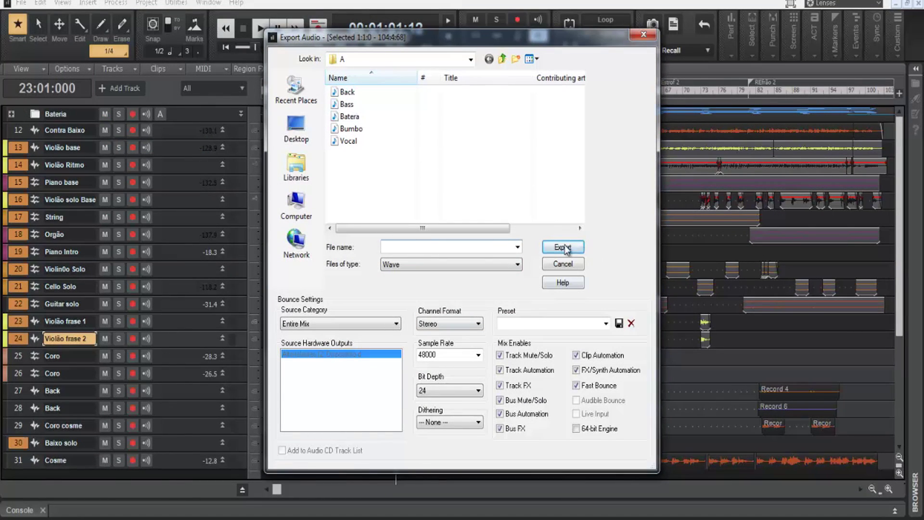
pyautogui.write('Base')
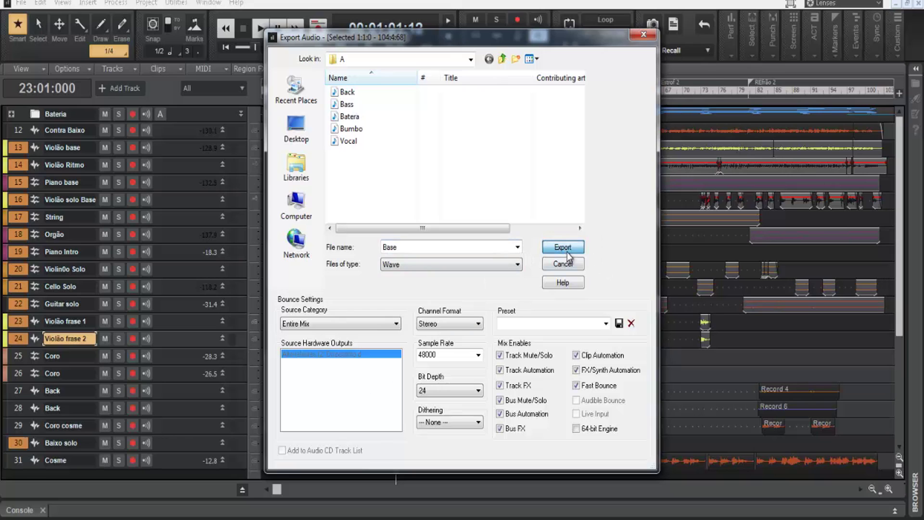
pyautogui.click(563, 247)
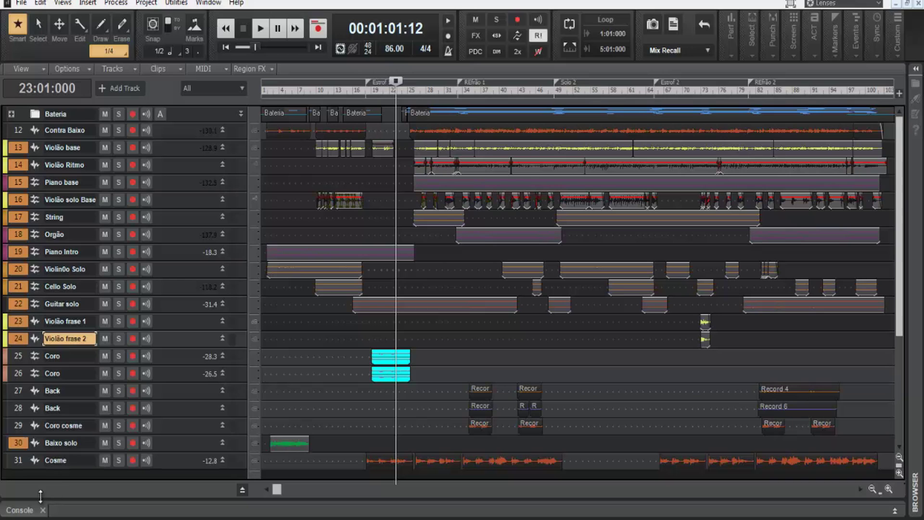
# Step: Show the mixing console and create a new project named a from the BASIC template with a 48000 sample rate
pyautogui.click(29, 510)
pyautogui.moveTo(389, 495); pyautogui.dragTo(501, 495)
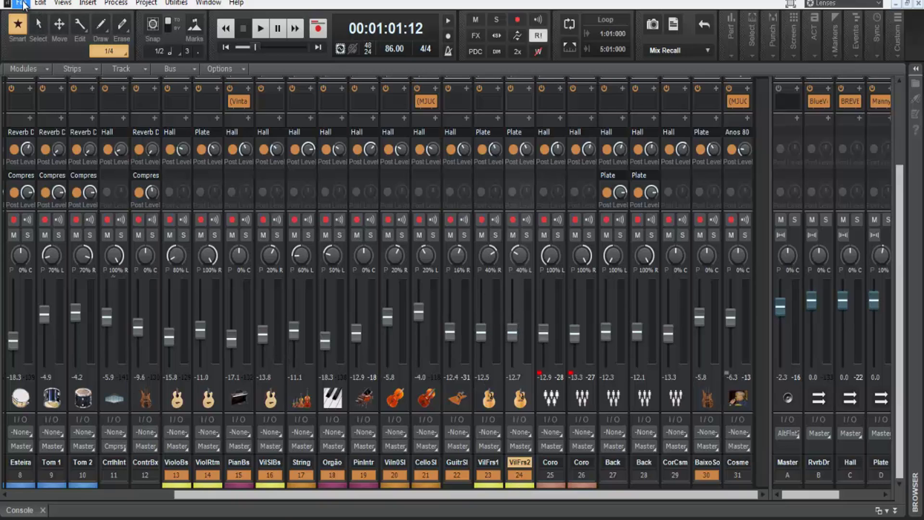
pyautogui.hotkey('ctrl', 'n')
pyautogui.write('a')
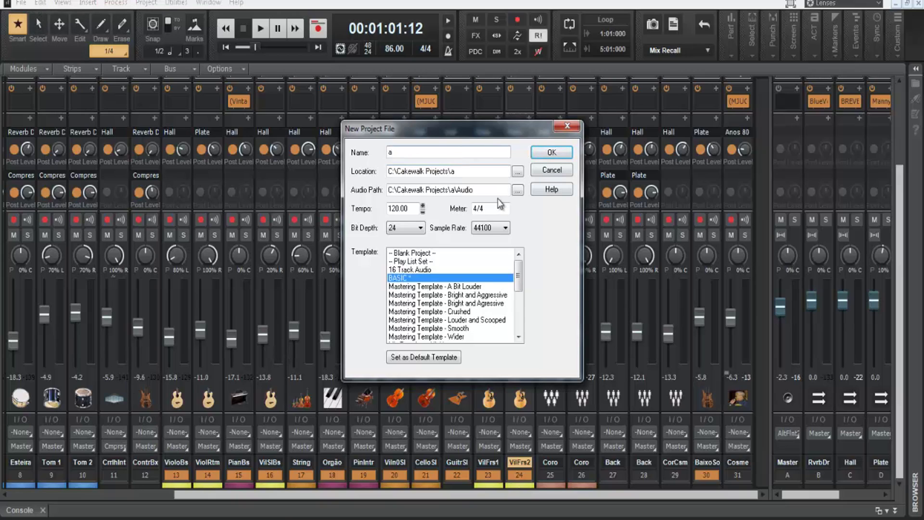
pyautogui.click(505, 227)
pyautogui.click(501, 249)
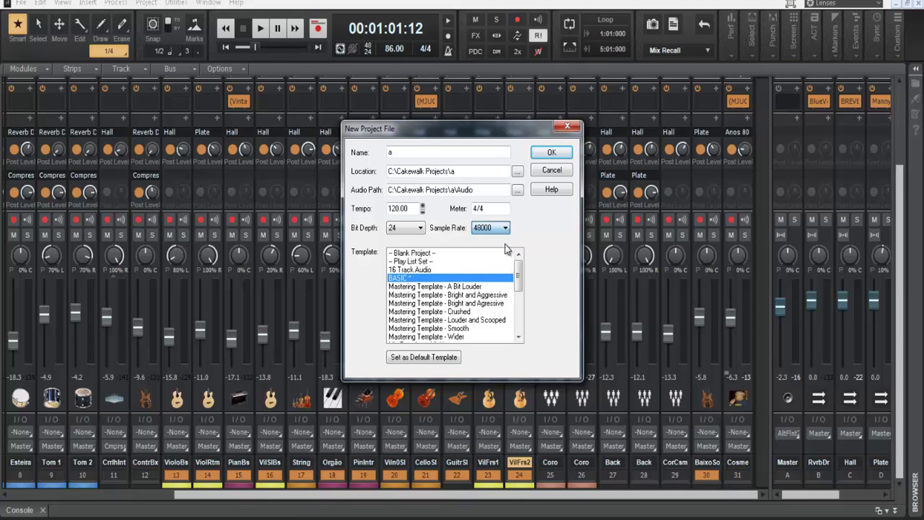
pyautogui.click(549, 153)
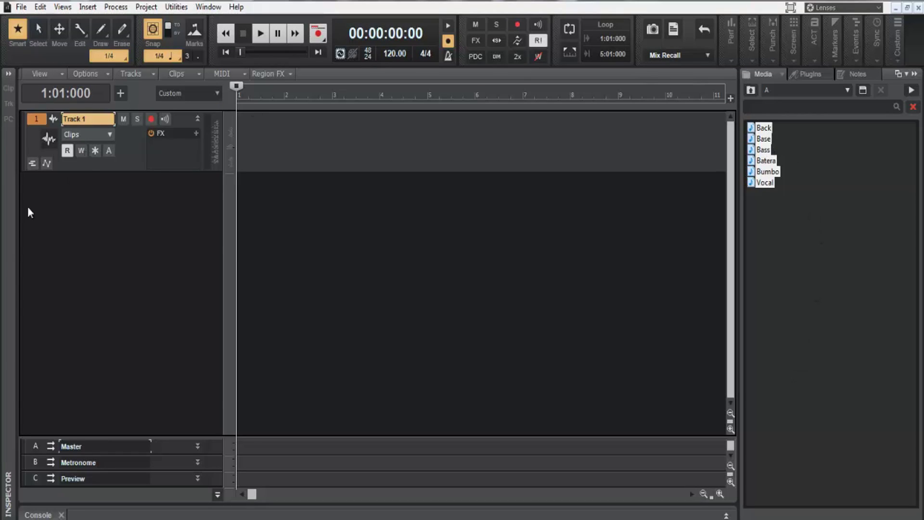
# Step: Import the Back, Base, Bass, Batera, Bumbo and Vocal stems into the project and collapse the media browser
pyautogui.rightClick(767, 156)
pyautogui.click(787, 161)
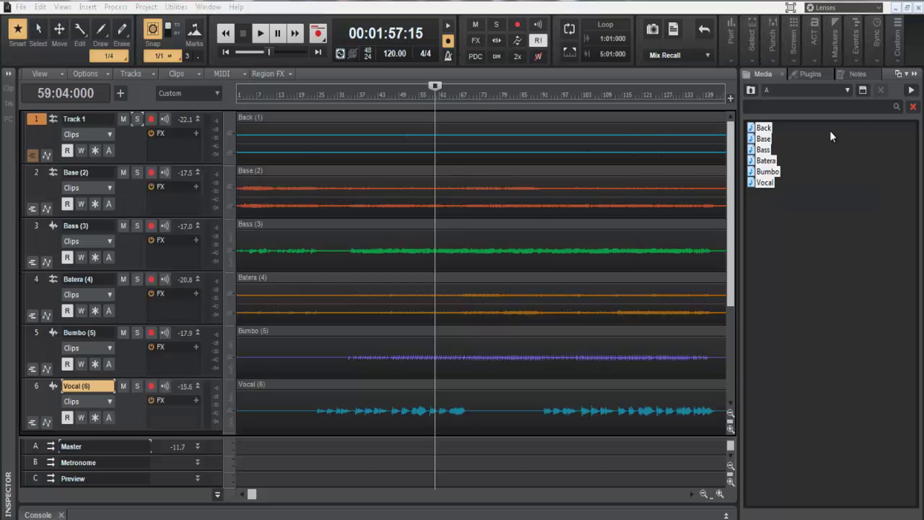
pyautogui.click(915, 75)
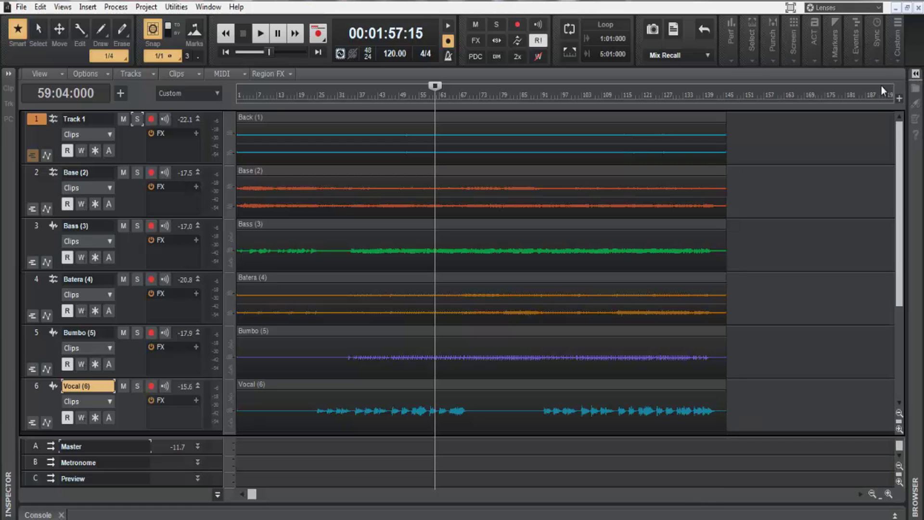
# Step: Widen the console's track section so all six stem strips fit, and return to the track view
pyautogui.click(41, 514)
pyautogui.click(41, 515)
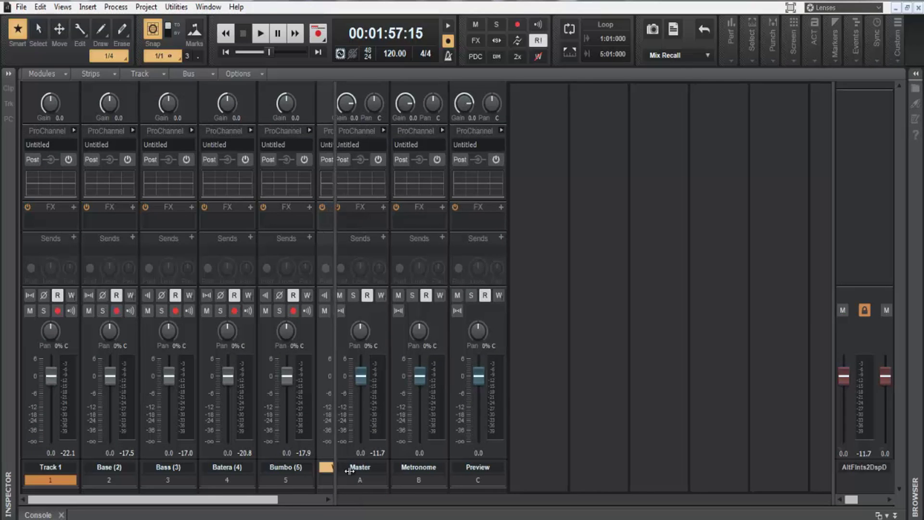
pyautogui.moveTo(328, 472); pyautogui.dragTo(478, 471)
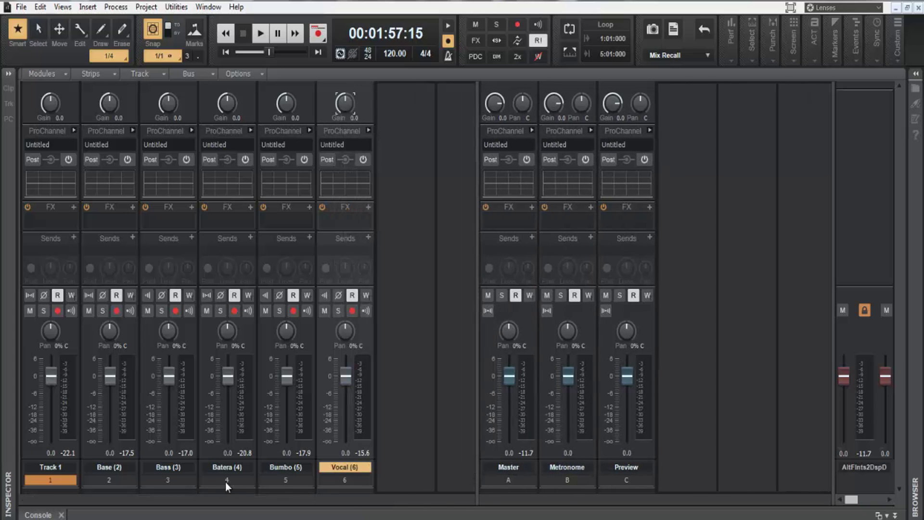
pyautogui.click(895, 515)
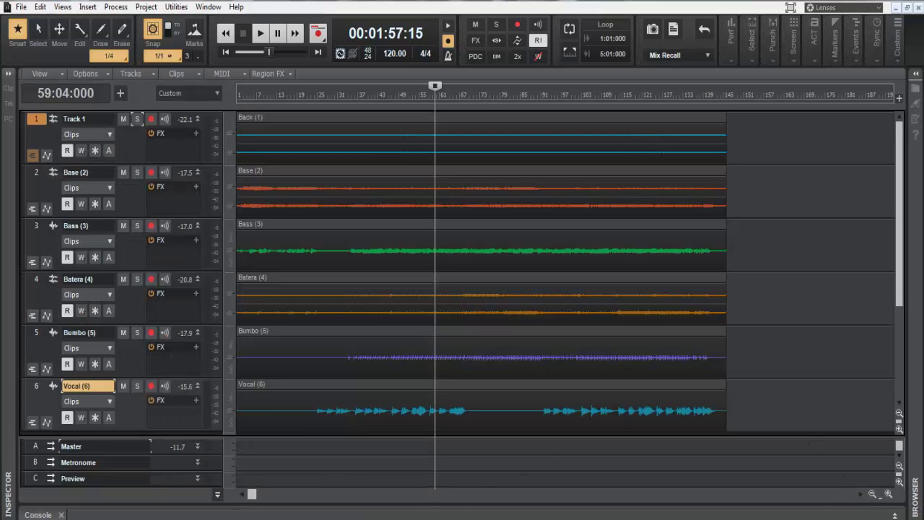
# Step: Rename track 1, which holds the backing vocal stem, as Back
pyautogui.doubleClick(83, 118)
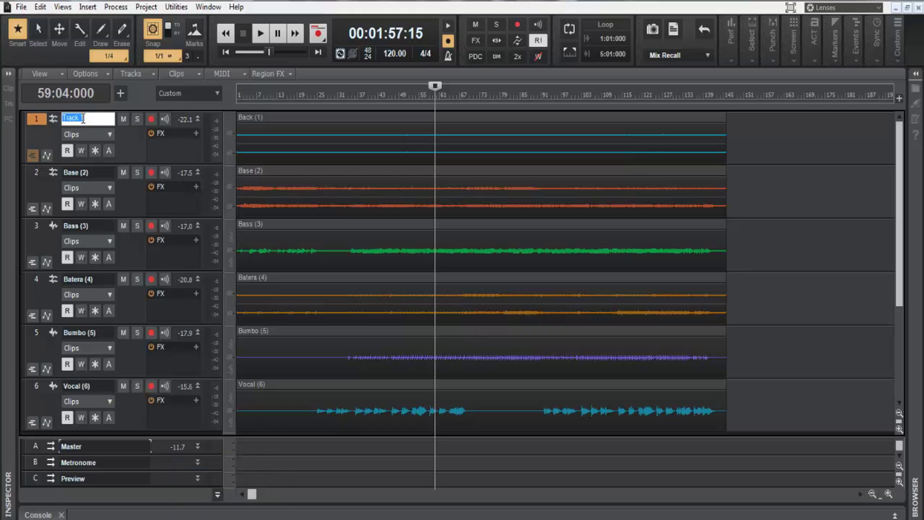
pyautogui.write('Back')
pyautogui.press('Return')
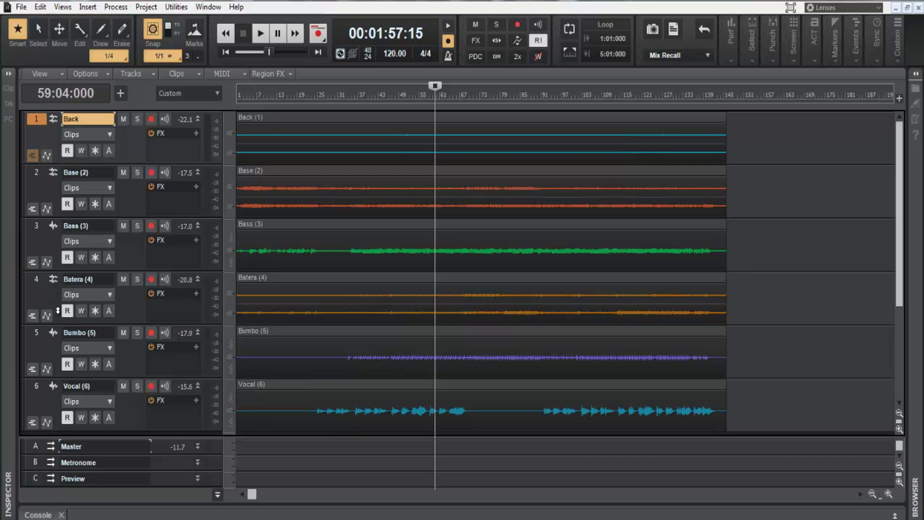
# Step: Reorder the stem tracks from first to last as Bumbo, Batera, Bass, Base, Back and Vocal
pyautogui.moveTo(70, 150); pyautogui.dragTo(71, 134)
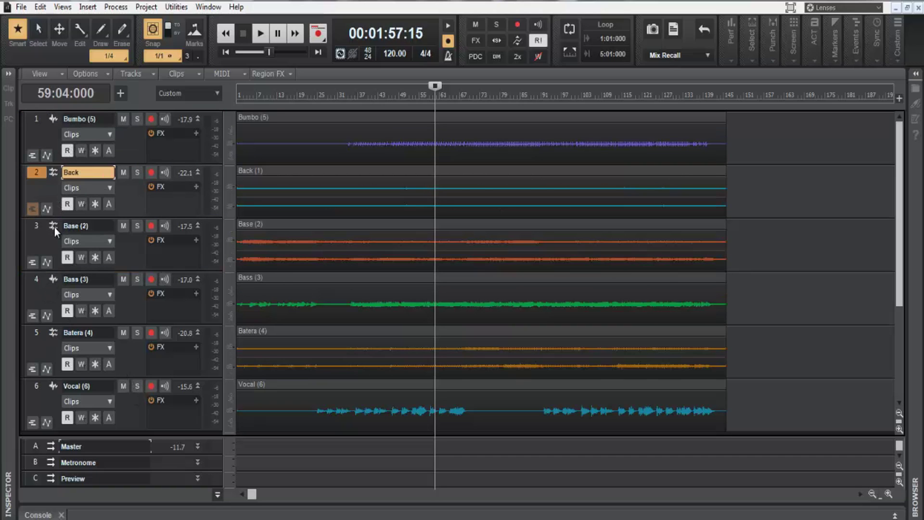
pyautogui.moveTo(54, 231); pyautogui.dragTo(49, 168)
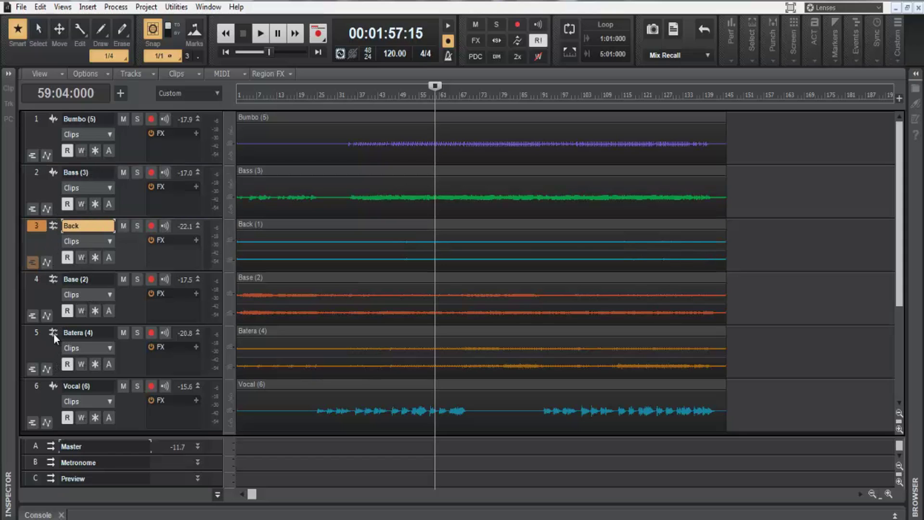
pyautogui.moveTo(54, 333); pyautogui.dragTo(64, 200)
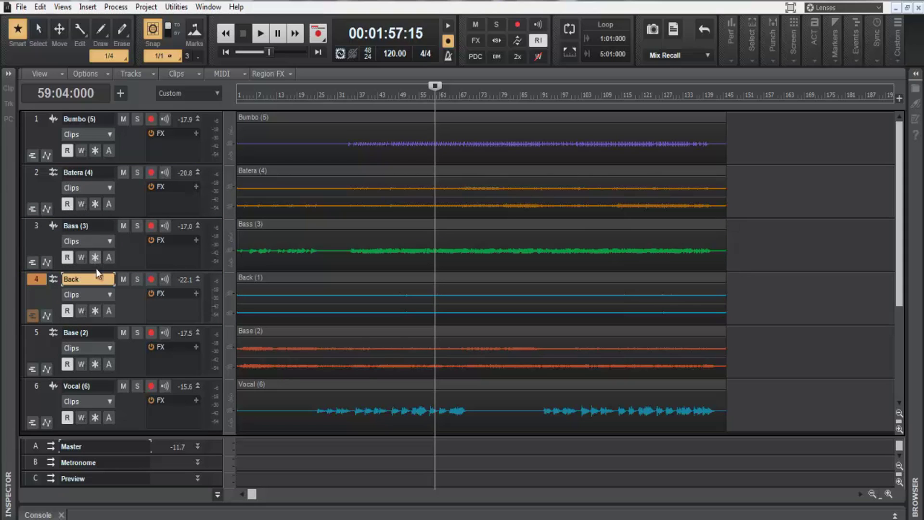
pyautogui.moveTo(53, 337); pyautogui.dragTo(57, 284)
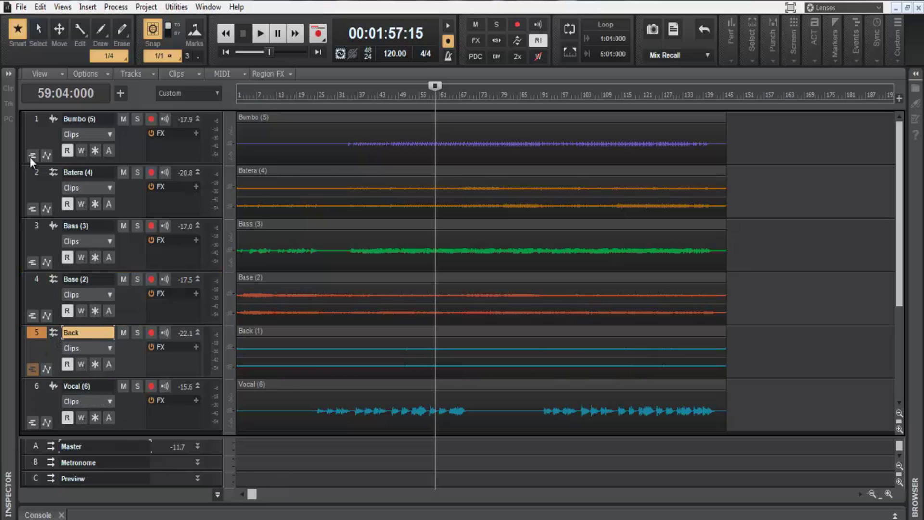
# Step: Play the stem mix in the console and lower the Vocal track's volume to -3.7 dB during playback
pyautogui.click(42, 516)
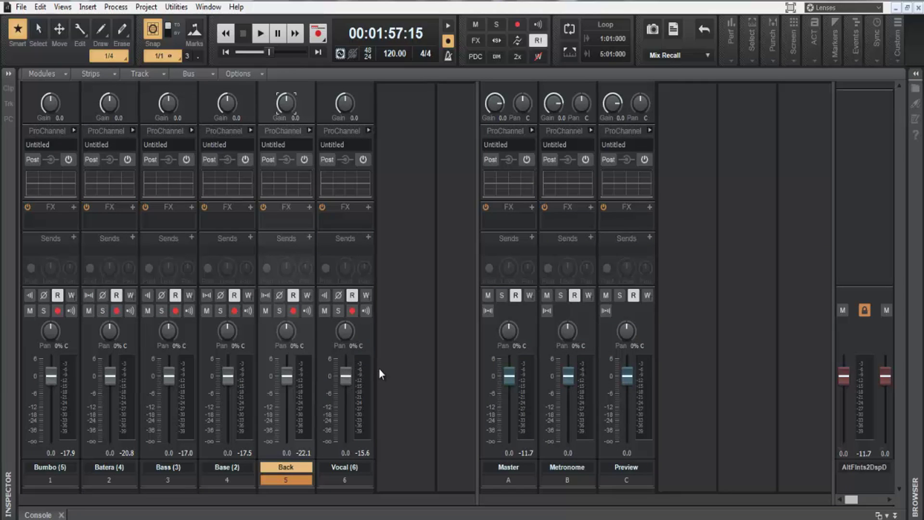
pyautogui.press('space')
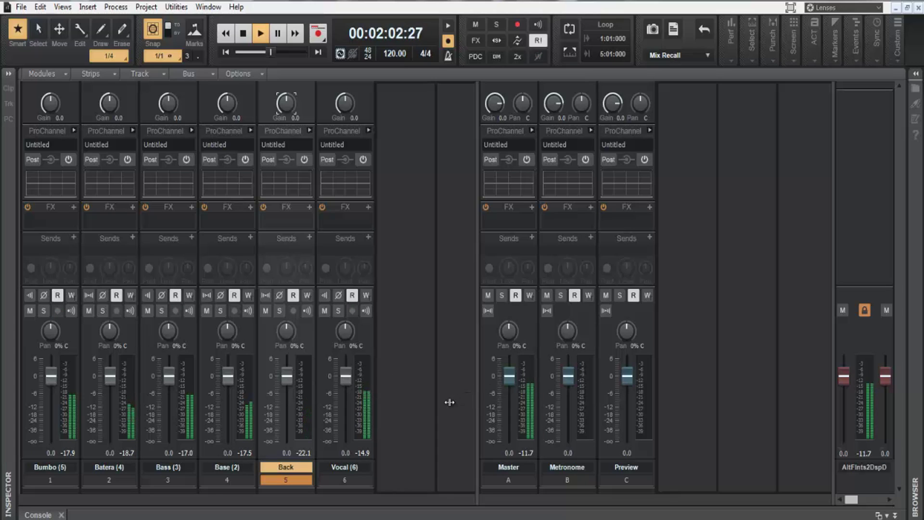
pyautogui.press('space')
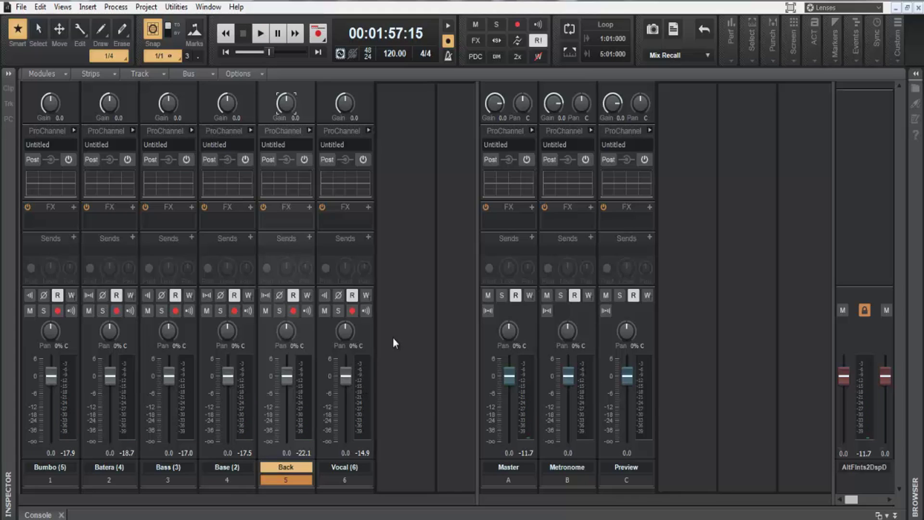
pyautogui.press('space')
pyautogui.scroll(-4, 344, 377)
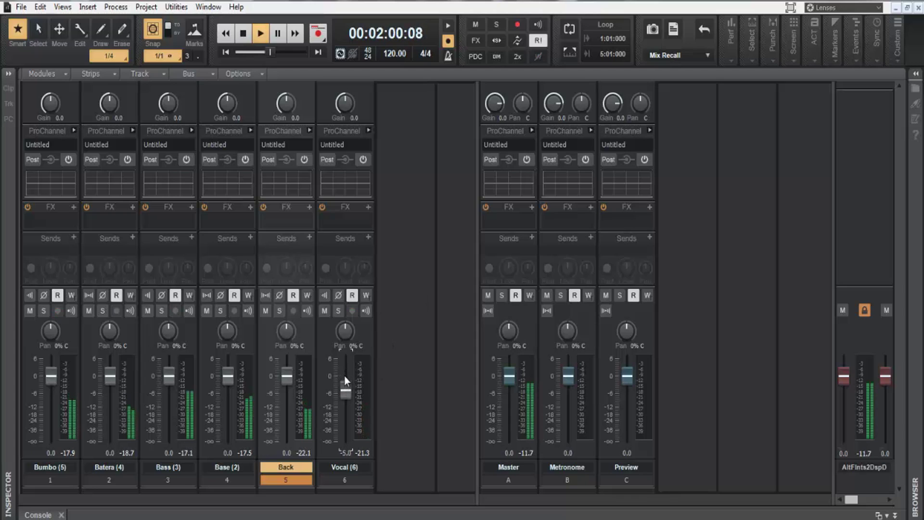
pyautogui.moveTo(344, 376); pyautogui.dragTo(345, 375)
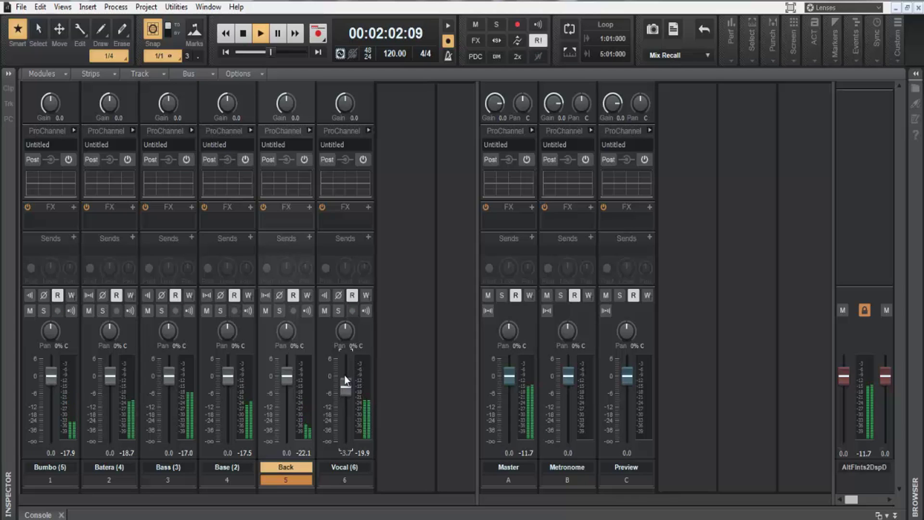
pyautogui.press('space')
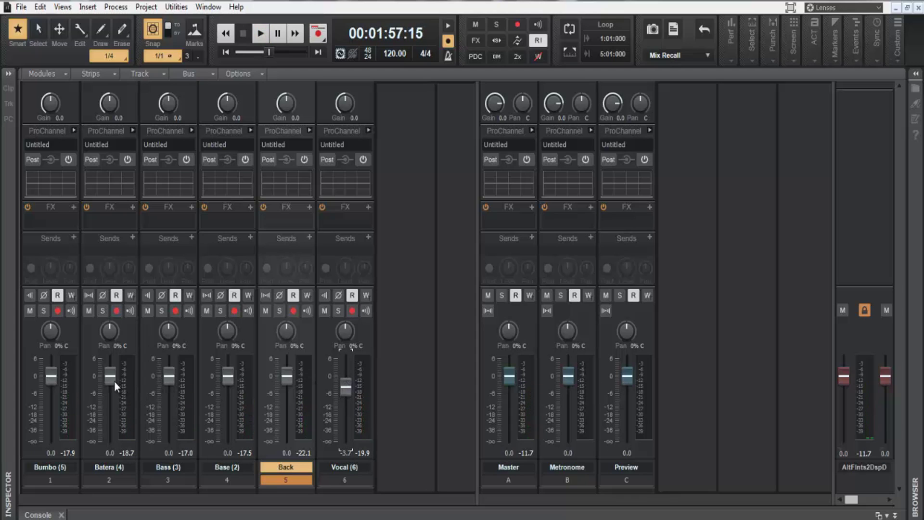
# Step: Raise the Batera track's volume to 3.4 dB while playing the stem mix, and stop playback
pyautogui.scroll(3, 111, 378)
pyautogui.press('space')
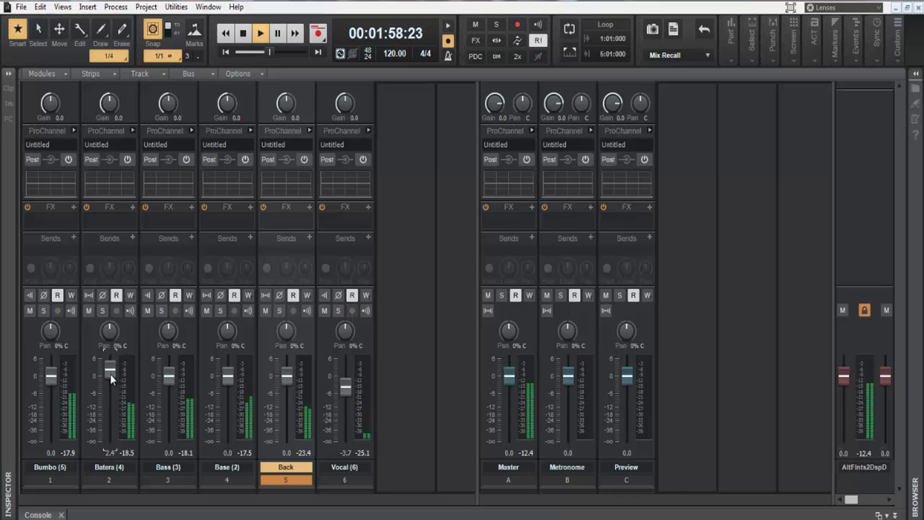
pyautogui.scroll(1, 111, 375)
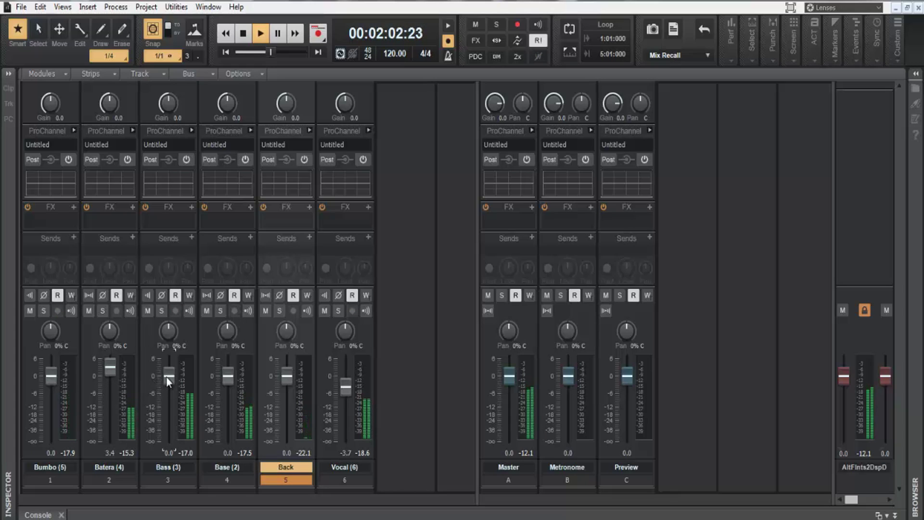
pyautogui.press('space')
# Step: Lower the Bass track's volume to -3.9 dB and play the mix to check the balance
pyautogui.scroll(-4, 166, 376)
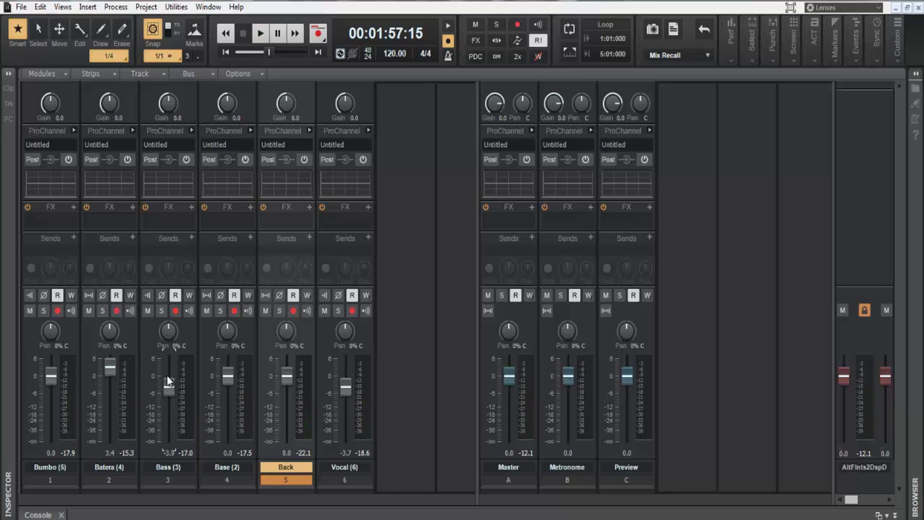
pyautogui.press('space')
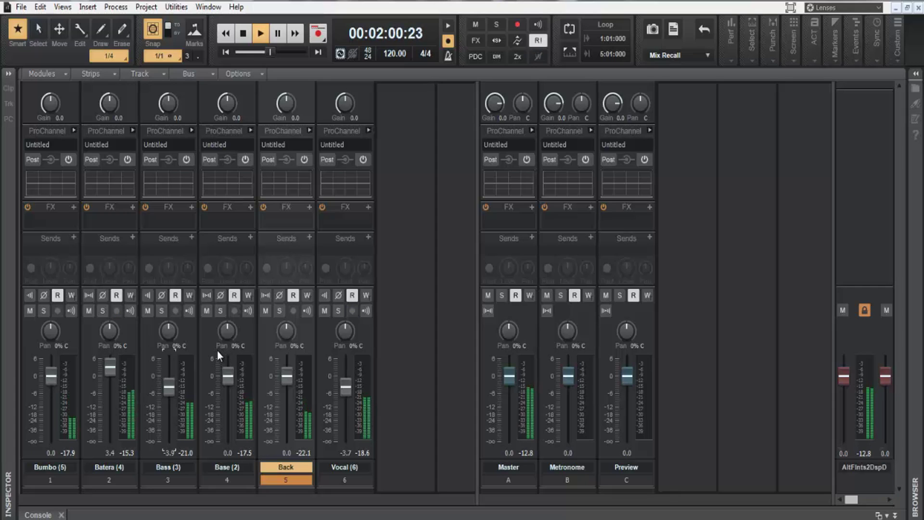
pyautogui.press('space')
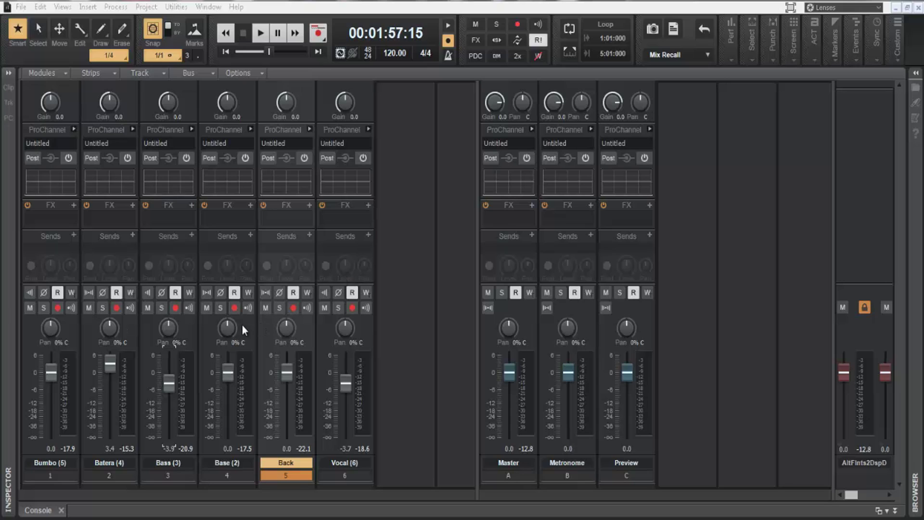
# Step: Solo the Base track and raise its volume to 1.1 dB during playback
pyautogui.click(221, 307)
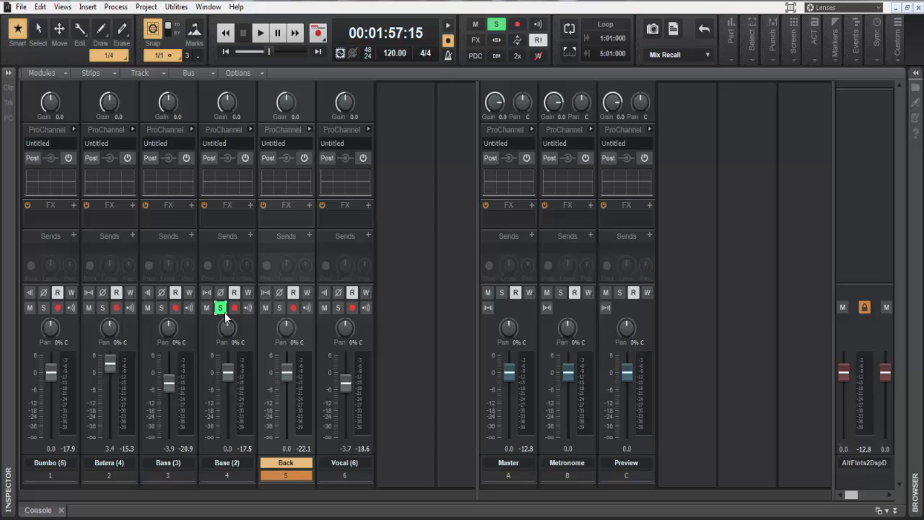
pyautogui.press('space')
pyautogui.moveTo(229, 368)
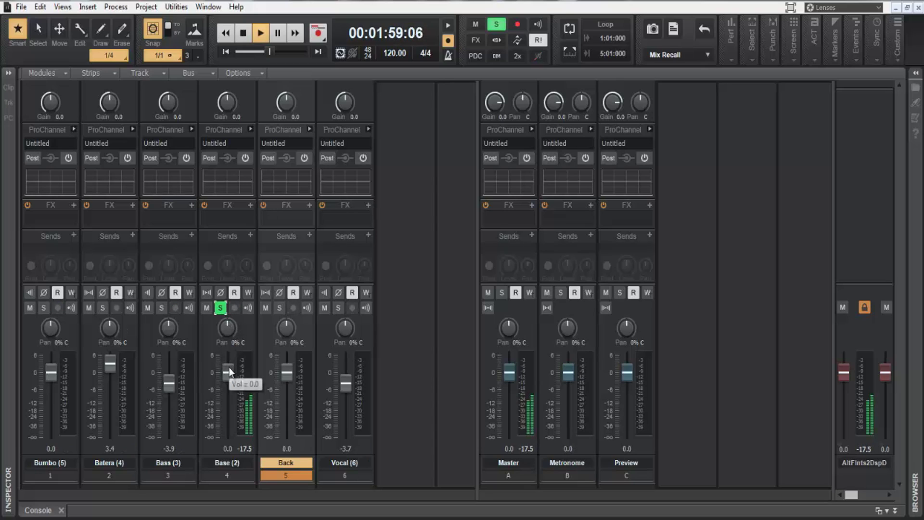
pyautogui.moveTo(229, 372); pyautogui.dragTo(229, 371)
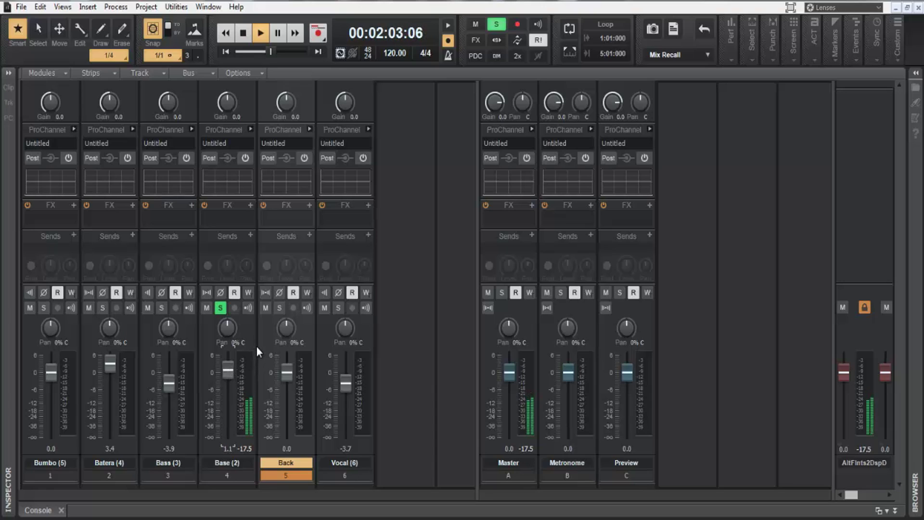
pyautogui.press('space')
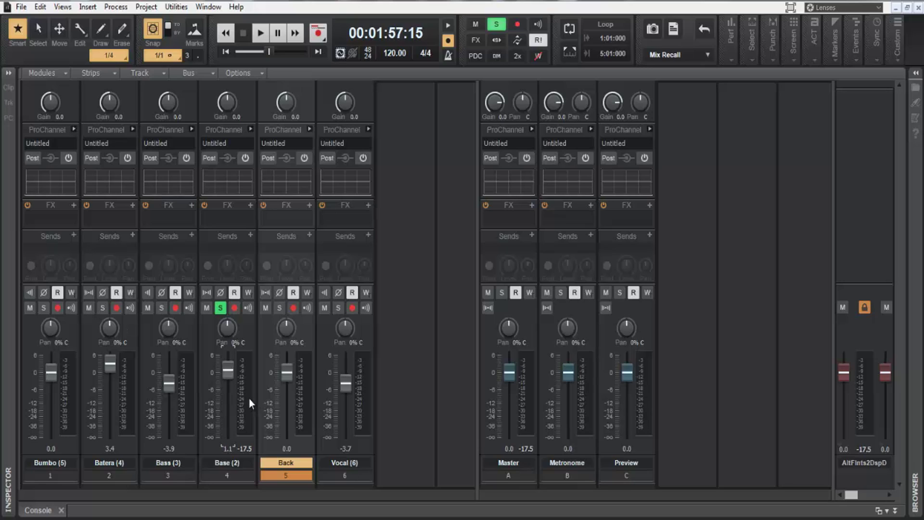
# Step: Play the mix, add Bumbo, Batera and Bass to the soloed tracks, and set the Bass volume to -3.2 dB
pyautogui.press('space')
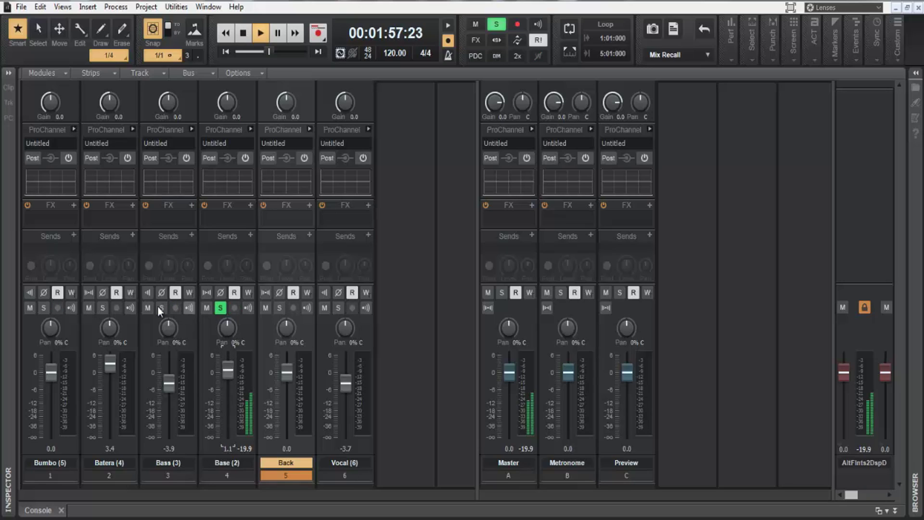
pyautogui.click(47, 308)
pyautogui.click(103, 308)
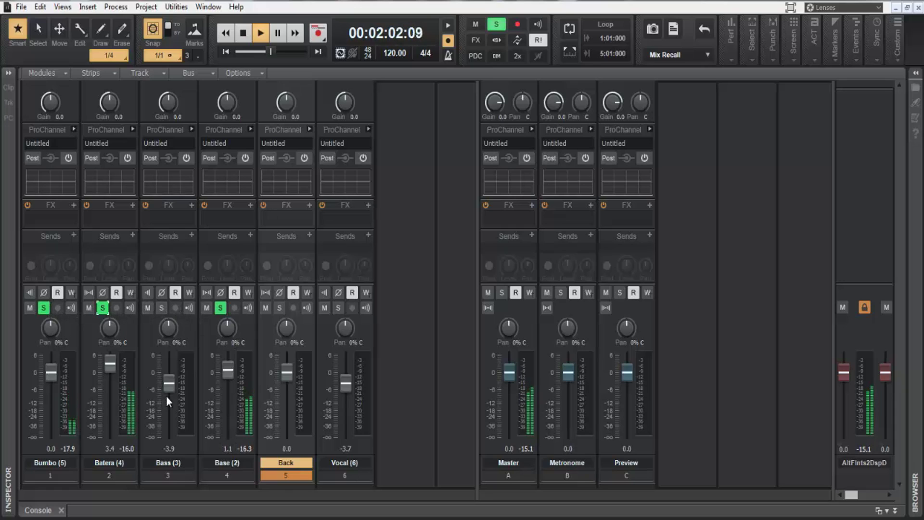
pyautogui.click(162, 308)
pyautogui.moveTo(167, 379); pyautogui.dragTo(166, 378)
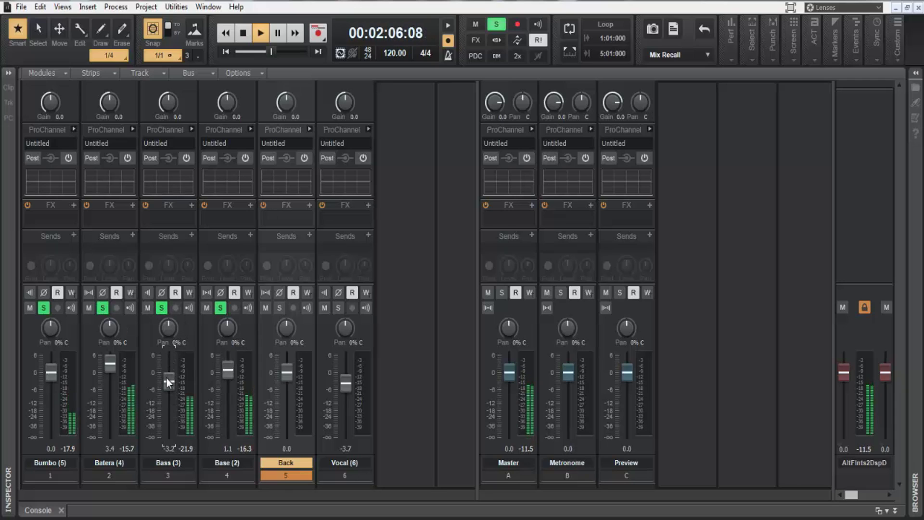
# Step: Solo the Back and Vocal tracks as well, raise the Vocal volume to 0.3 dB during playback, and stop
pyautogui.click(277, 307)
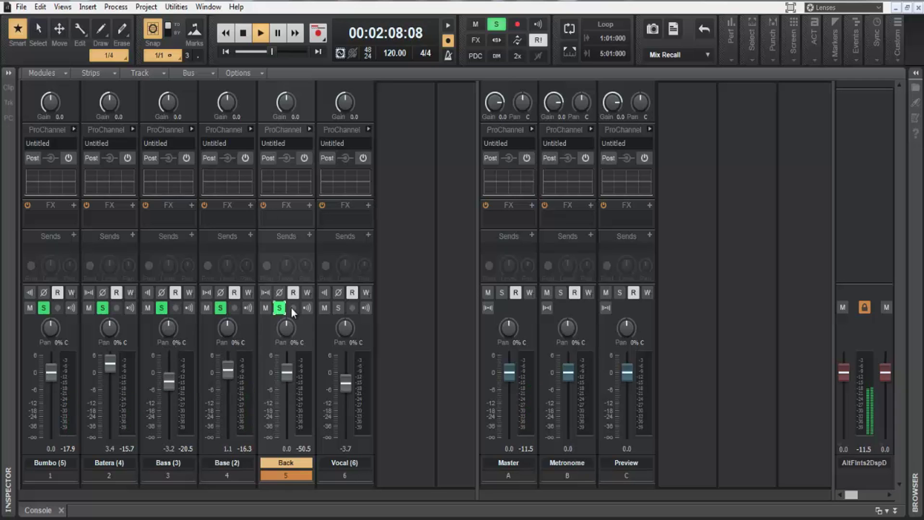
pyautogui.click(339, 308)
pyautogui.moveTo(347, 382)
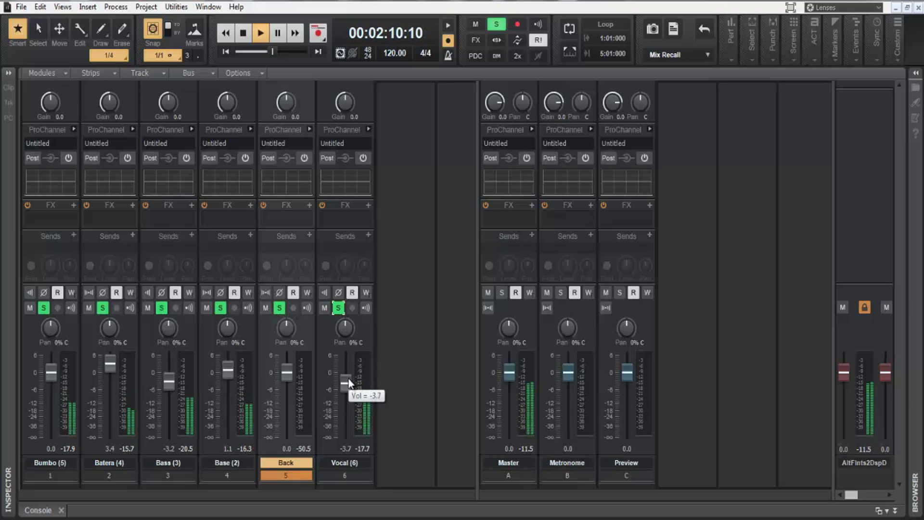
pyautogui.scroll(5, 348, 380)
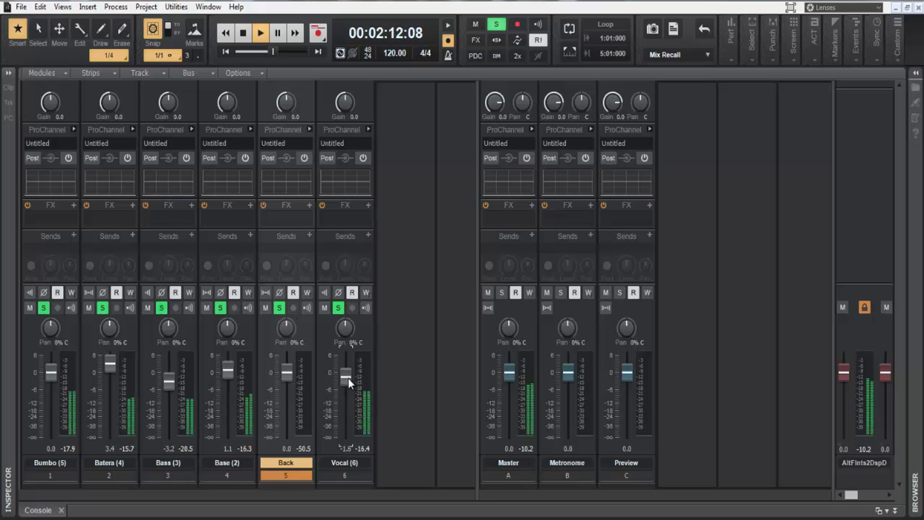
pyautogui.scroll(2, 348, 377)
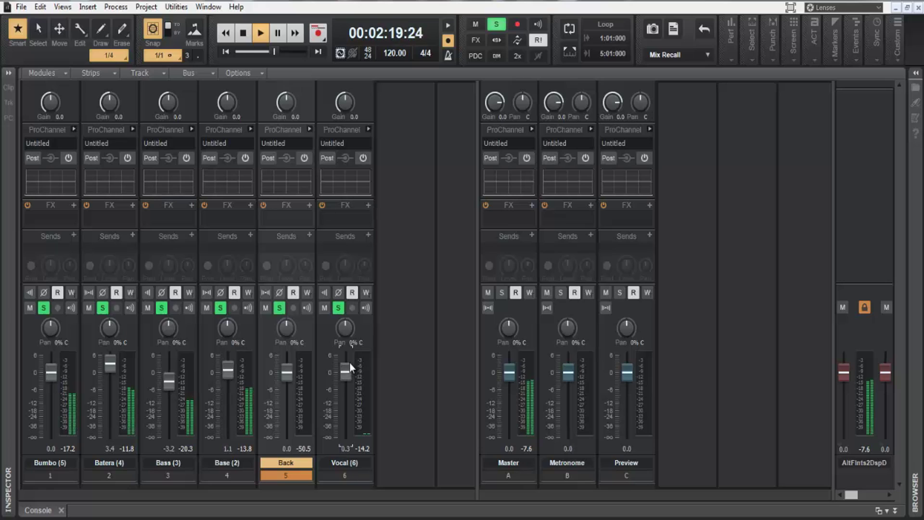
pyautogui.press('space')
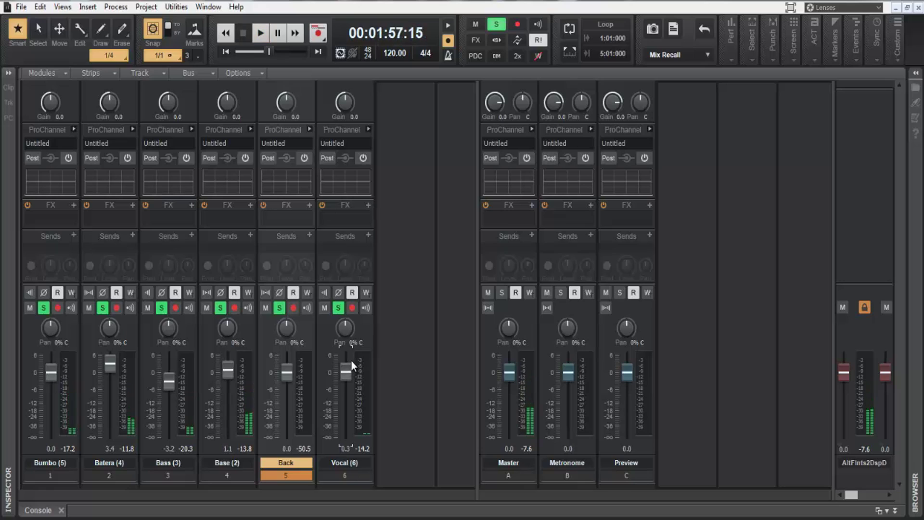